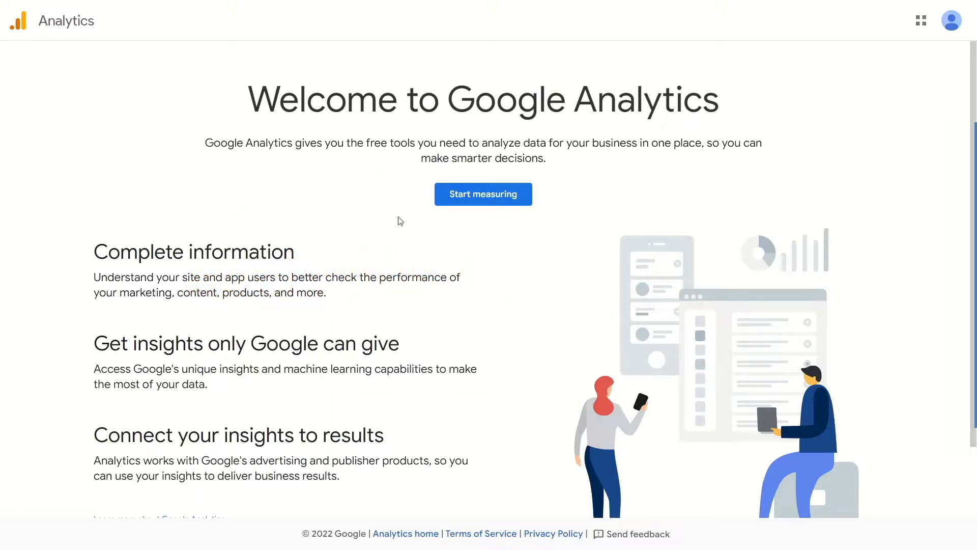
Start setting up a new Analytics account and name it Google Analytics Service.
{"action": "left_click", "coordinate": [484, 197]}
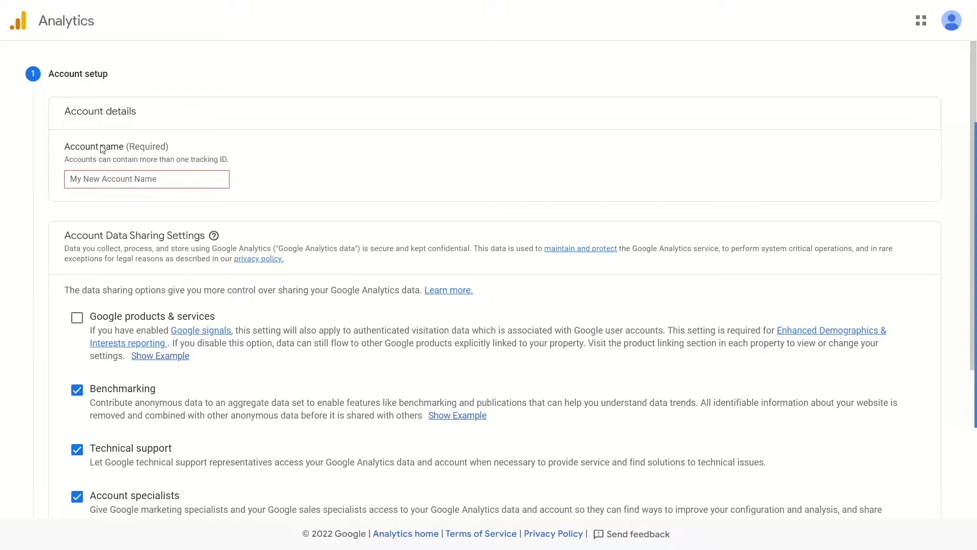
{"action": "left_click", "coordinate": [167, 178]}
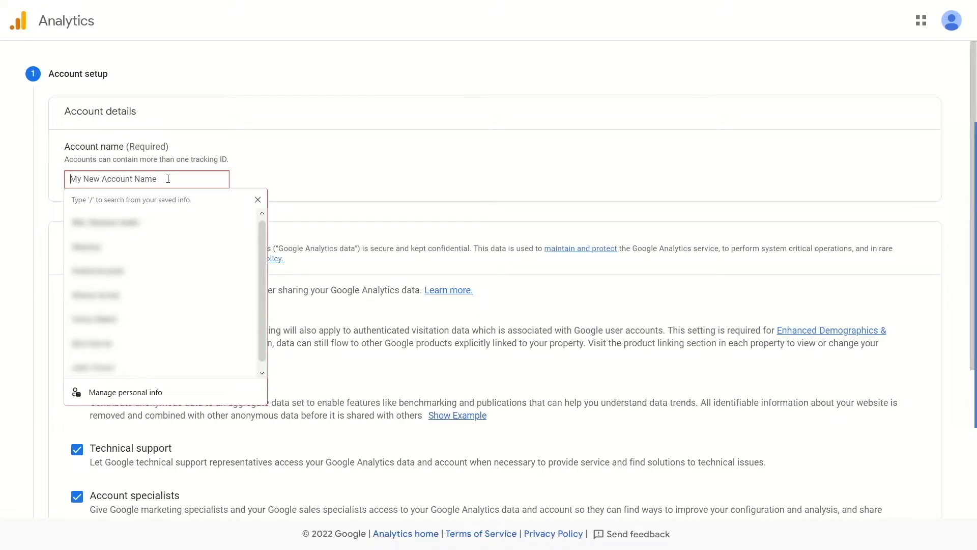
{"action": "type", "text": "Google Analytics Service"}
{"action": "left_click", "coordinate": [122, 151]}
Enable data sharing with Google products & services for the account and continue to the property setup.
{"action": "scroll", "coordinate": [123, 151], "scroll_direction": "down", "scroll_amount": 2}
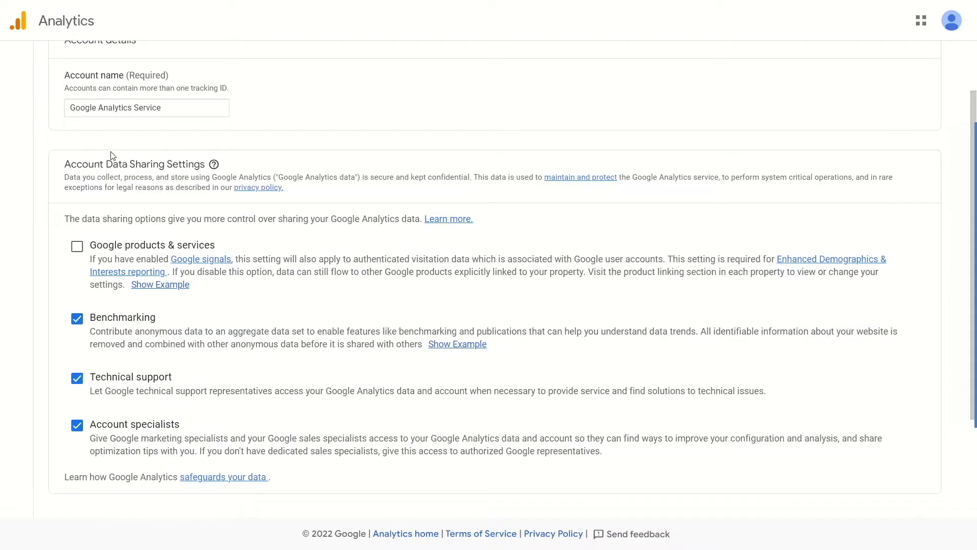
{"action": "scroll", "coordinate": [112, 155], "scroll_direction": "down", "scroll_amount": 2}
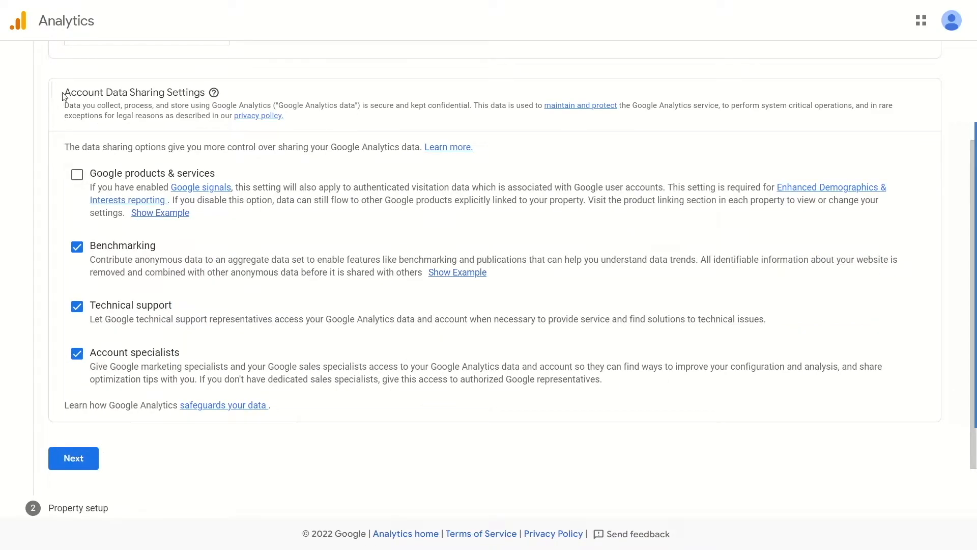
{"action": "double_click", "coordinate": [75, 178]}
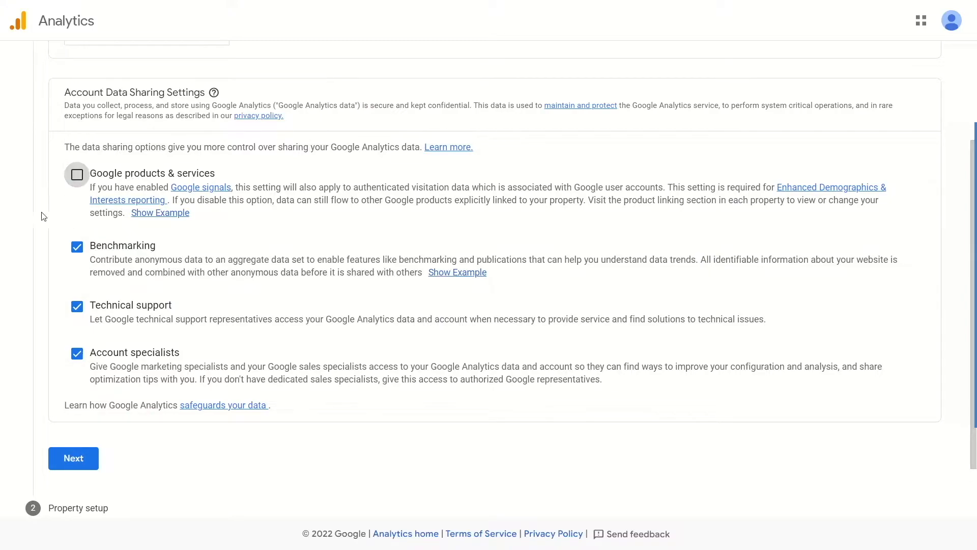
{"action": "left_click", "coordinate": [77, 175]}
{"action": "scroll", "coordinate": [66, 295], "scroll_direction": "down", "scroll_amount": 2}
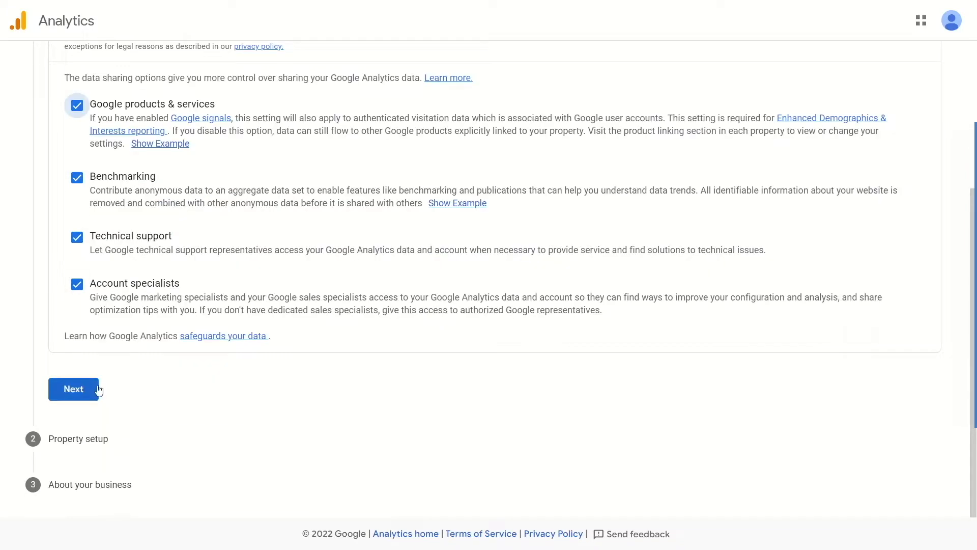
{"action": "left_click", "coordinate": [86, 396]}
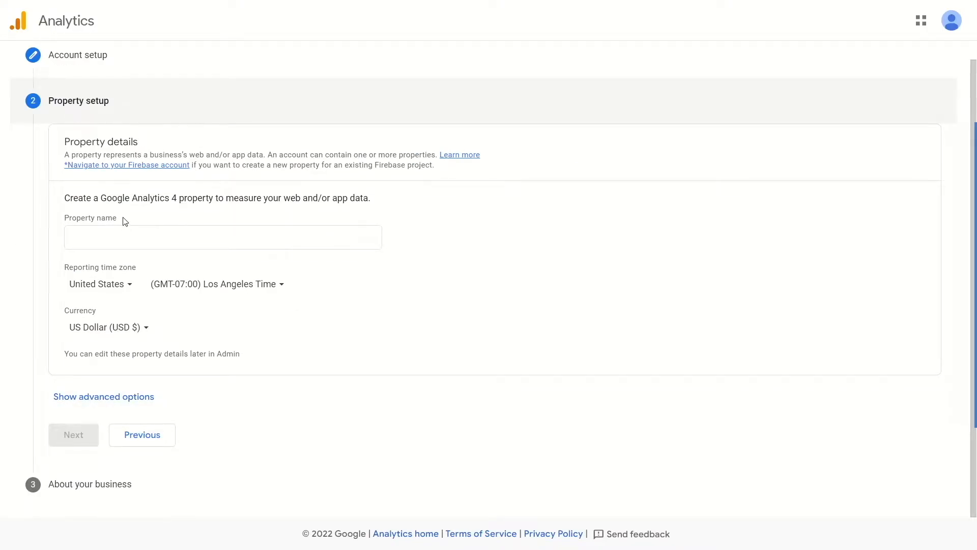
Enter the property name and set its reporting time zone to Bangladesh, keeping US Dollar as the currency.
{"action": "left_click", "coordinate": [121, 233]}
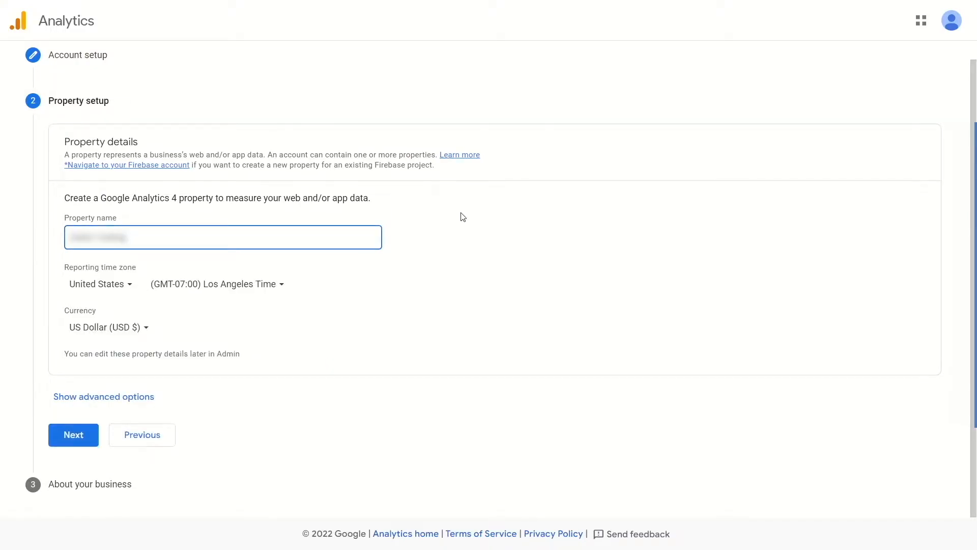
{"action": "left_click", "coordinate": [111, 284]}
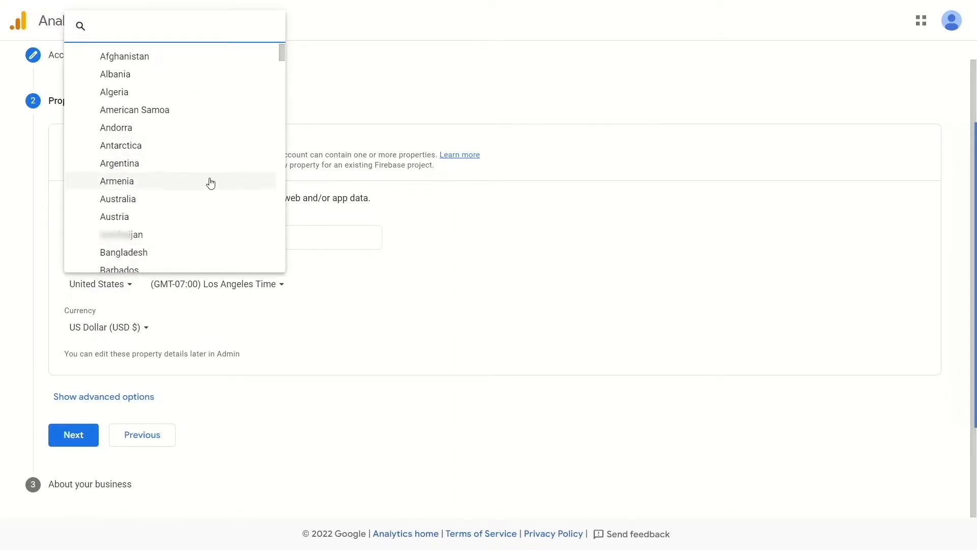
{"action": "left_click", "coordinate": [128, 255]}
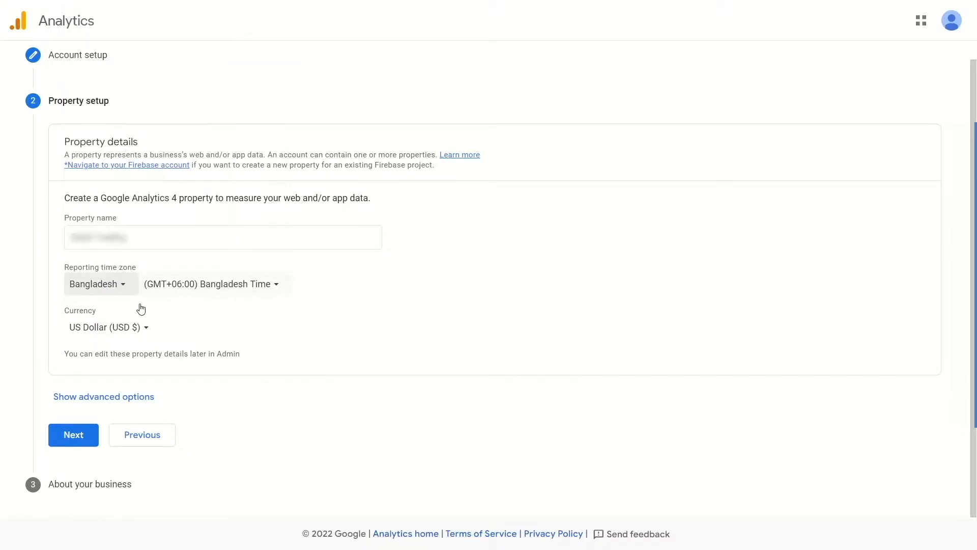
{"action": "left_click", "coordinate": [105, 331]}
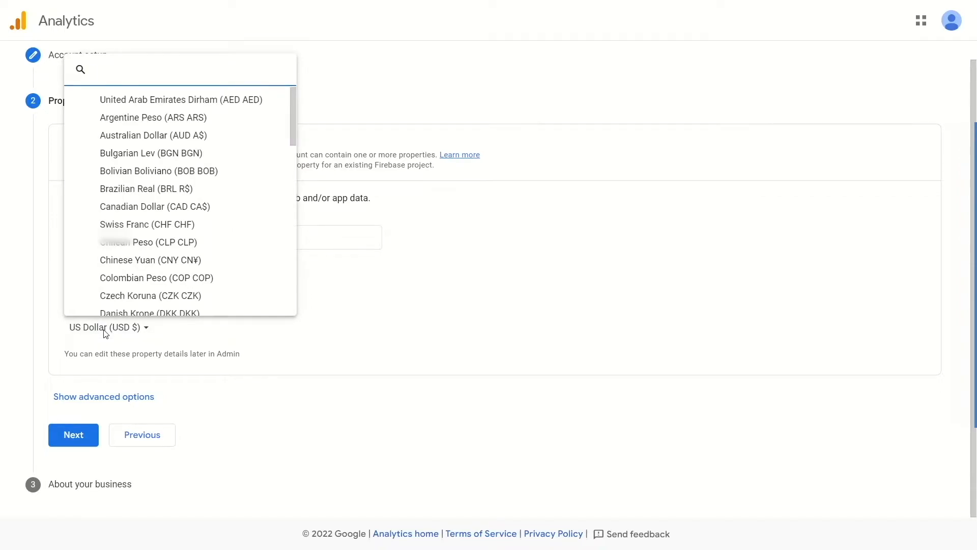
{"action": "left_click", "coordinate": [514, 377]}
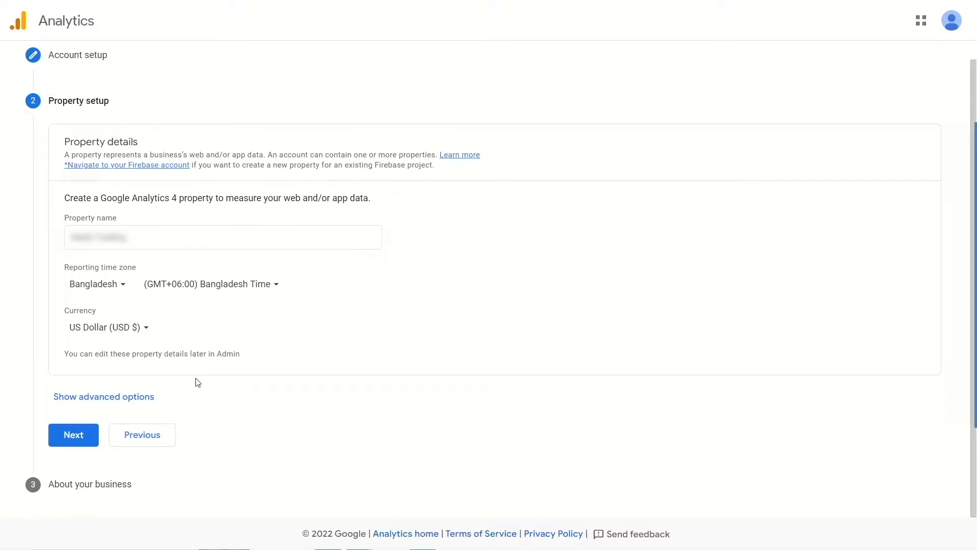
Show the property's advanced options and read the description of creating a Universal Analytics property.
{"action": "left_click", "coordinate": [134, 403]}
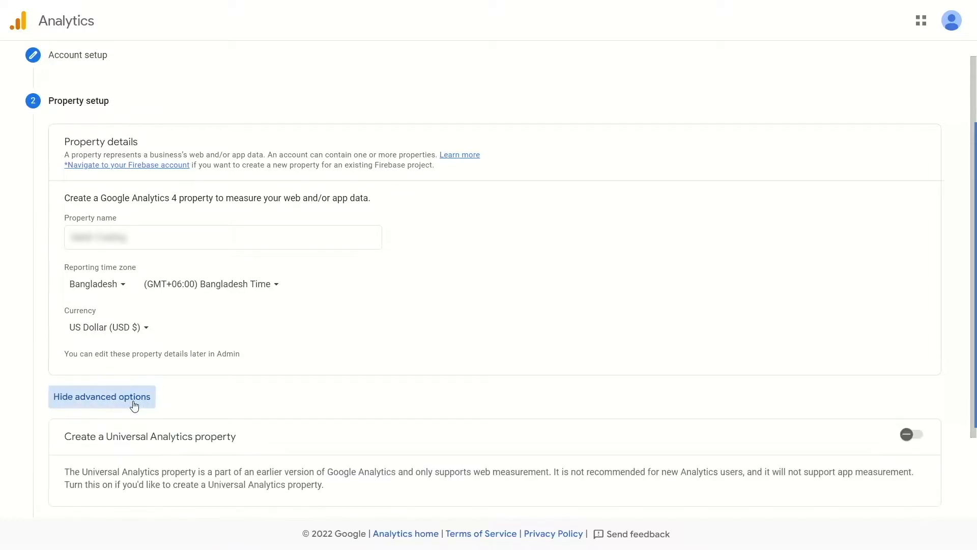
{"action": "left_click_drag", "start_coordinate": [65, 440], "coordinate": [236, 443]}
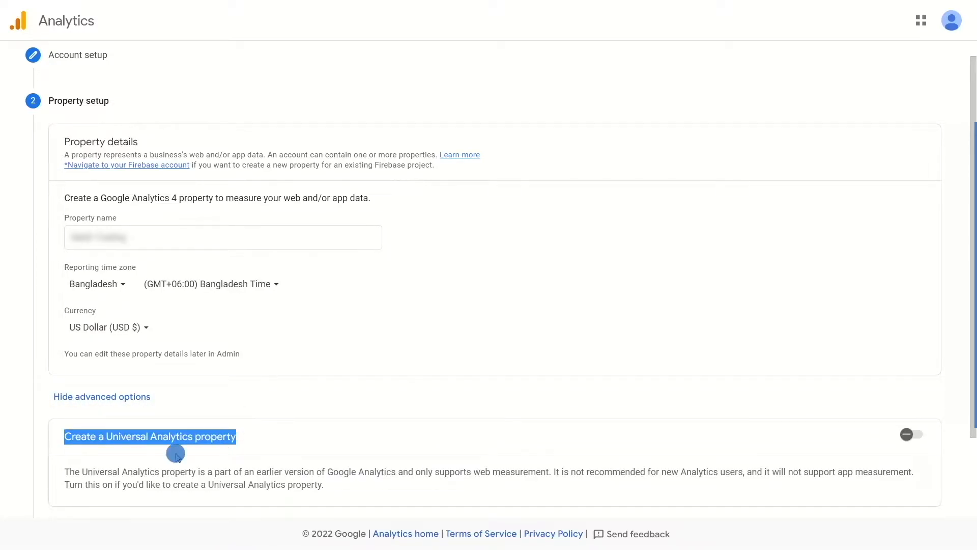
{"action": "left_click", "coordinate": [140, 442]}
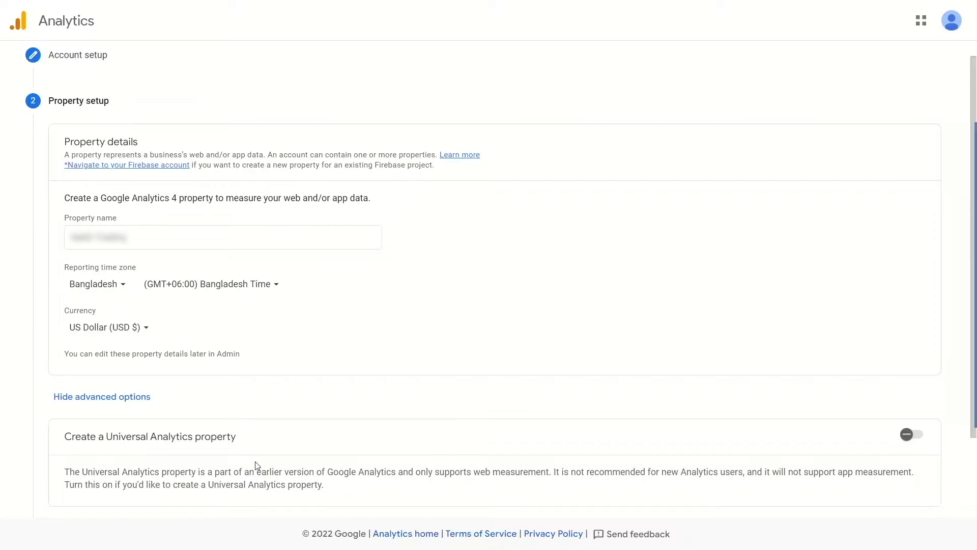
{"action": "left_click_drag", "start_coordinate": [258, 473], "coordinate": [402, 473]}
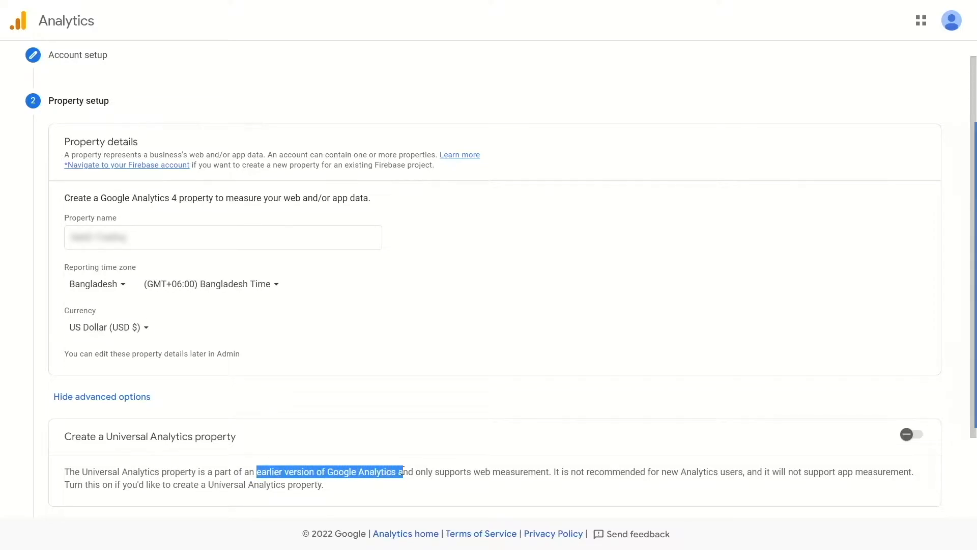
{"action": "left_click", "coordinate": [382, 451]}
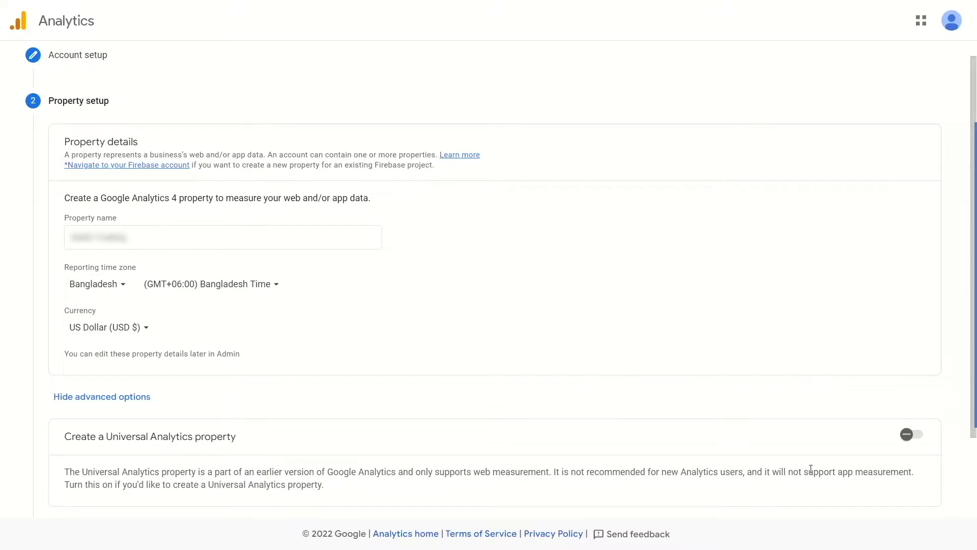
{"action": "left_click_drag", "start_coordinate": [575, 472], "coordinate": [747, 470]}
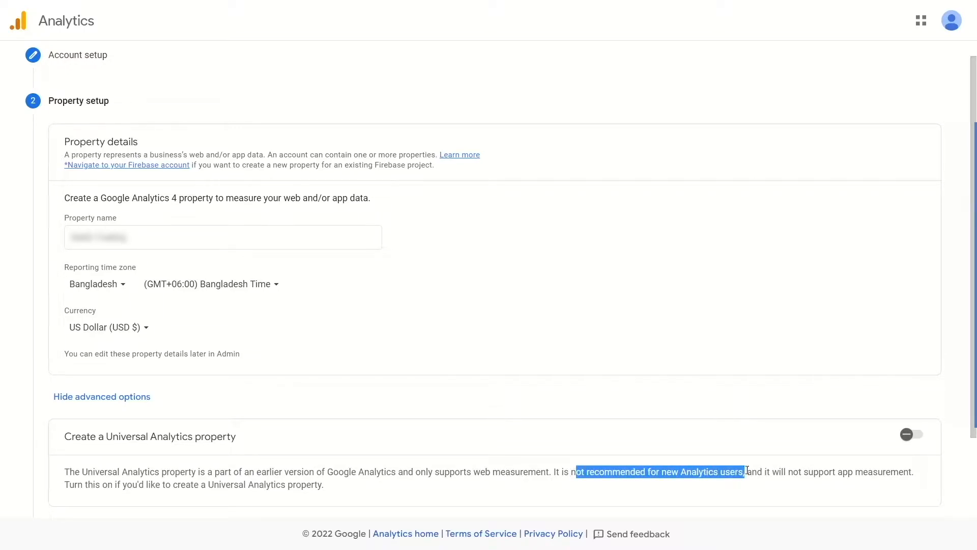
{"action": "left_click", "coordinate": [616, 487]}
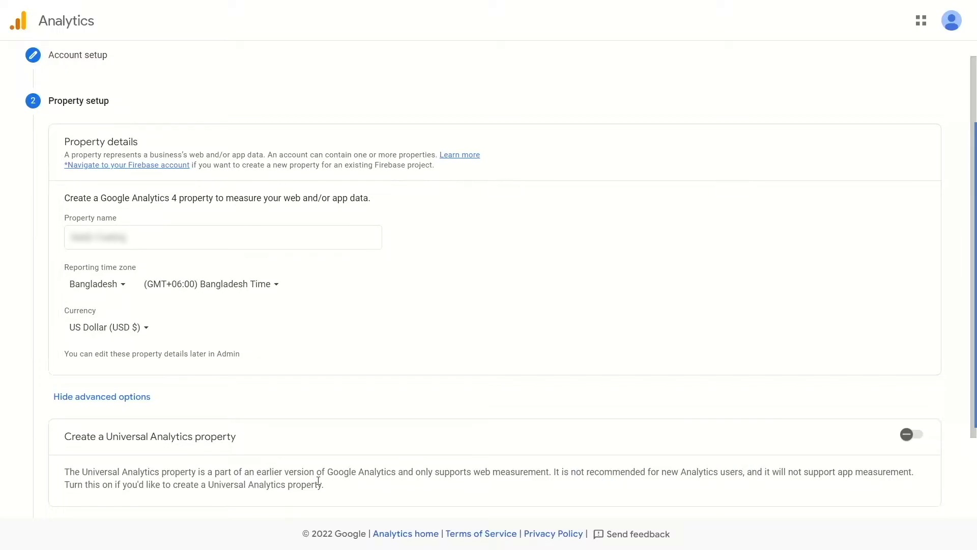
Try the Universal Analytics property option, switching between creating only that property and creating both properties.
{"action": "left_click", "coordinate": [908, 434]}
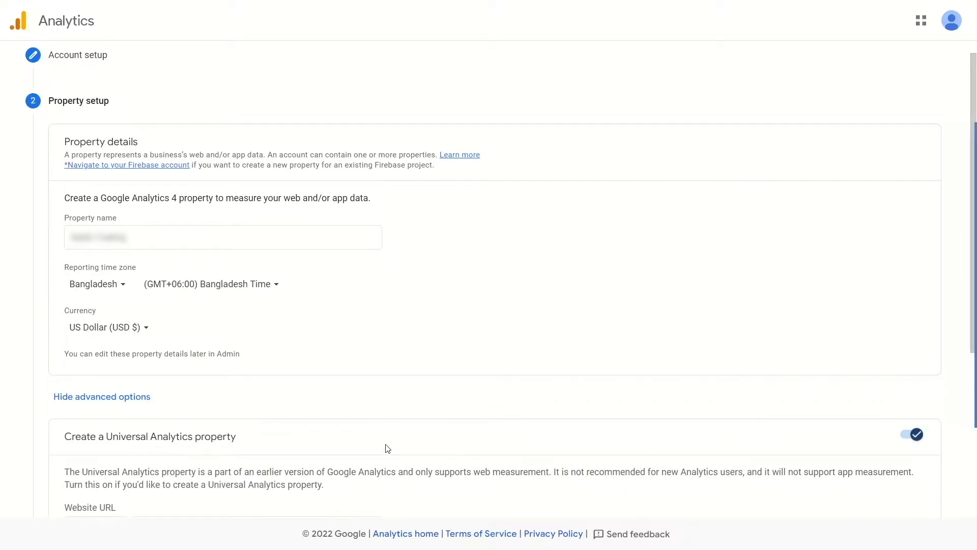
{"action": "scroll", "coordinate": [387, 447], "scroll_direction": "down", "scroll_amount": 3}
{"action": "scroll", "coordinate": [381, 439], "scroll_direction": "down", "scroll_amount": 2}
{"action": "left_click", "coordinate": [211, 315]}
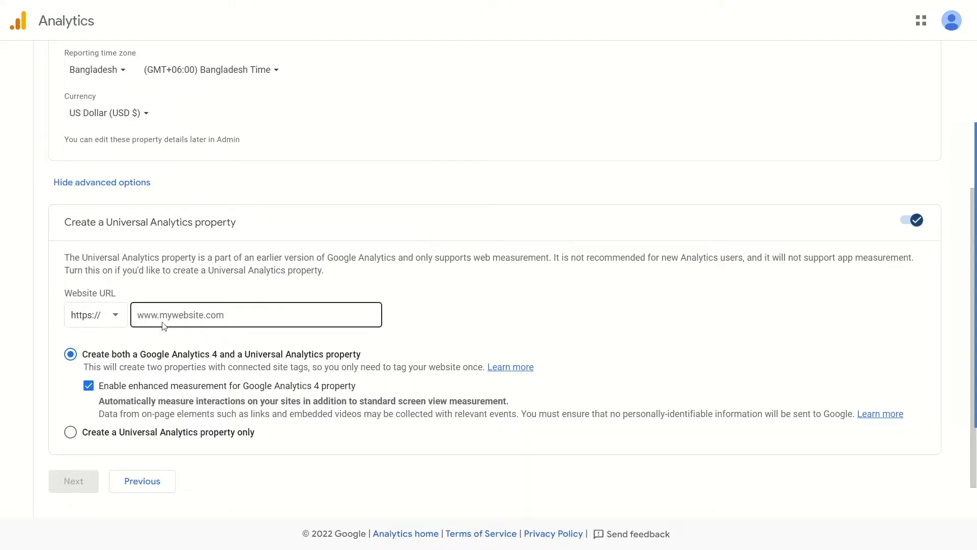
{"action": "left_click", "coordinate": [159, 340]}
{"action": "scroll", "coordinate": [139, 366], "scroll_direction": "down", "scroll_amount": 1}
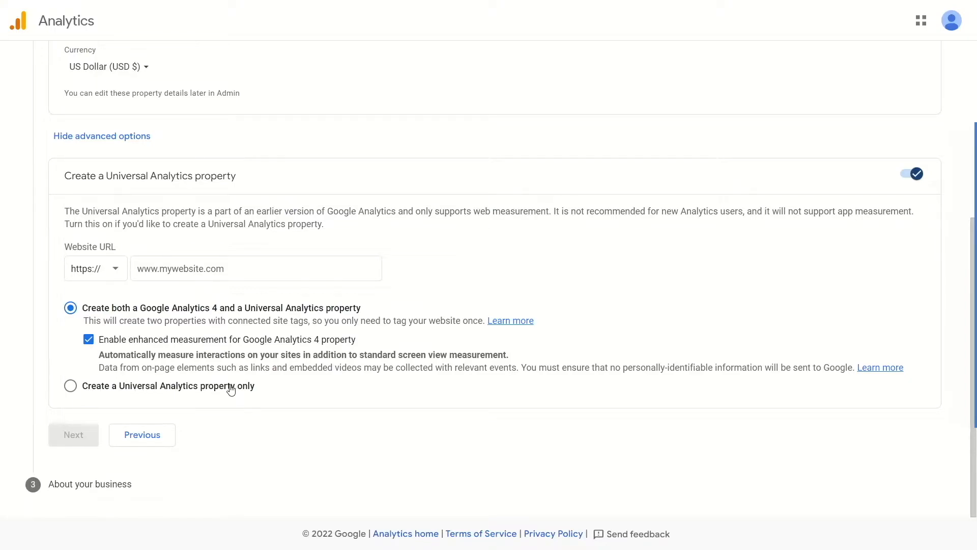
{"action": "left_click", "coordinate": [70, 391]}
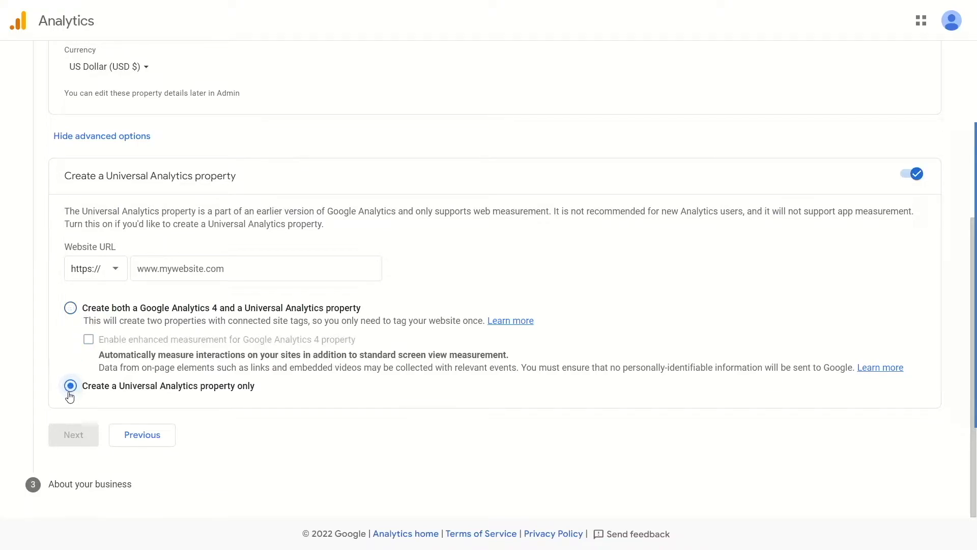
{"action": "left_click", "coordinate": [70, 309]}
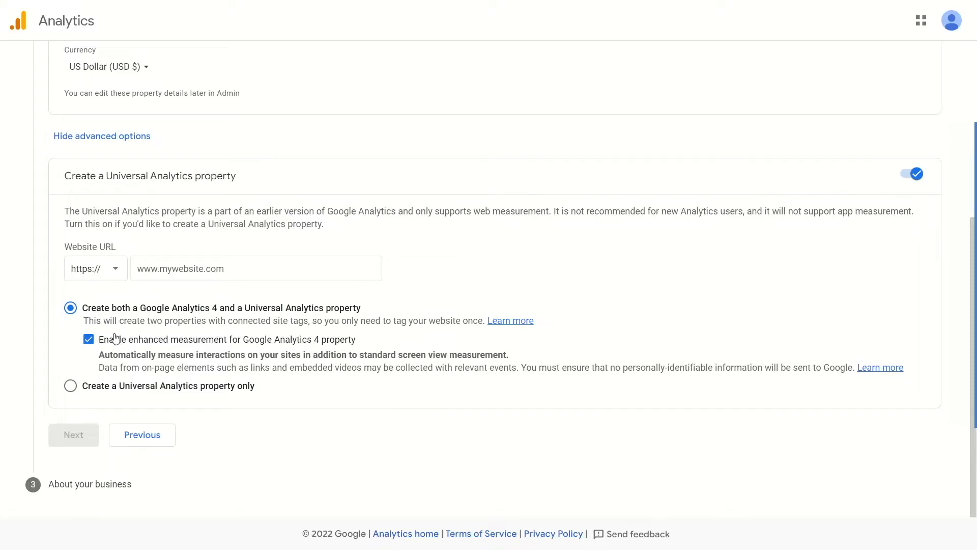
{"action": "left_click", "coordinate": [303, 278]}
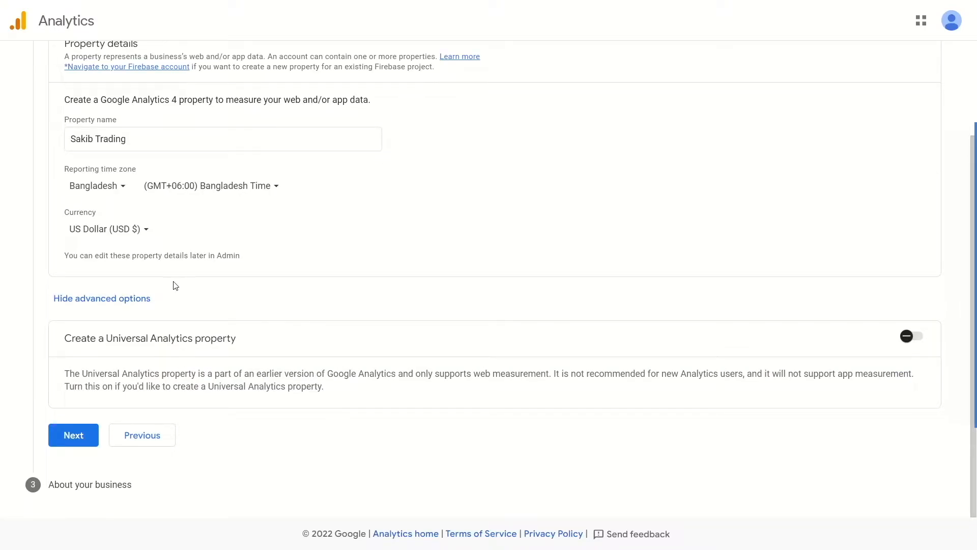
Continue to the business information and set the industry category to Other and the business size to Small.
{"action": "left_click", "coordinate": [74, 435]}
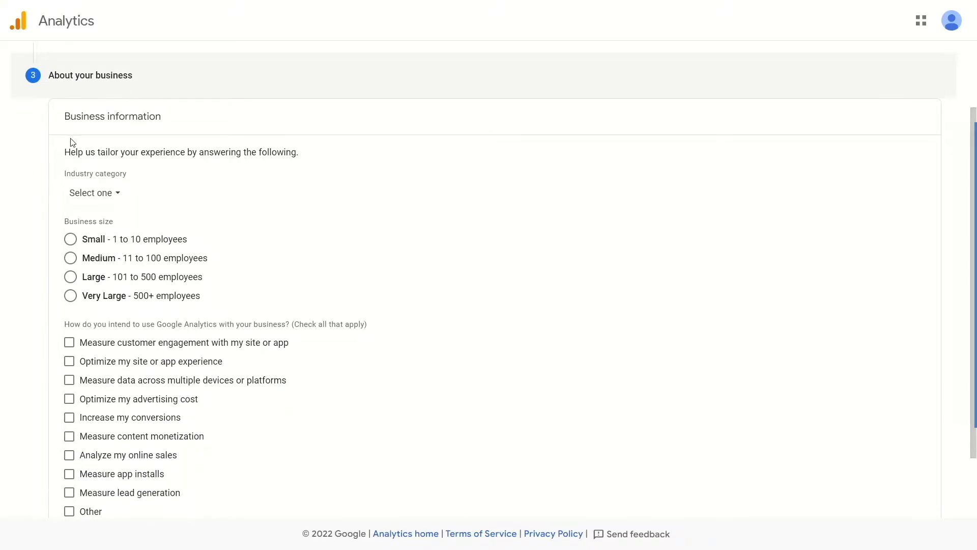
{"action": "left_click", "coordinate": [119, 193]}
{"action": "scroll", "coordinate": [123, 346], "scroll_direction": "down", "scroll_amount": 3}
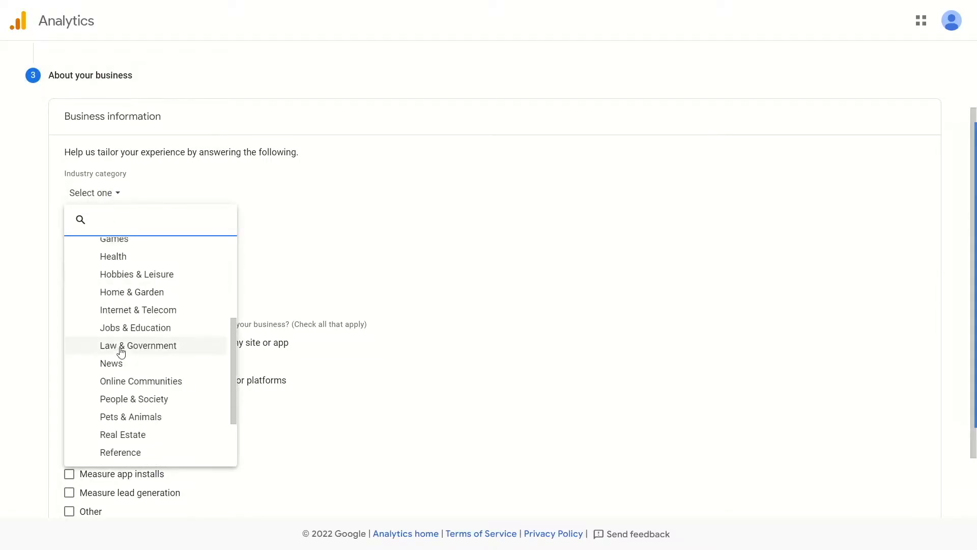
{"action": "scroll", "coordinate": [125, 349], "scroll_direction": "up", "scroll_amount": 3}
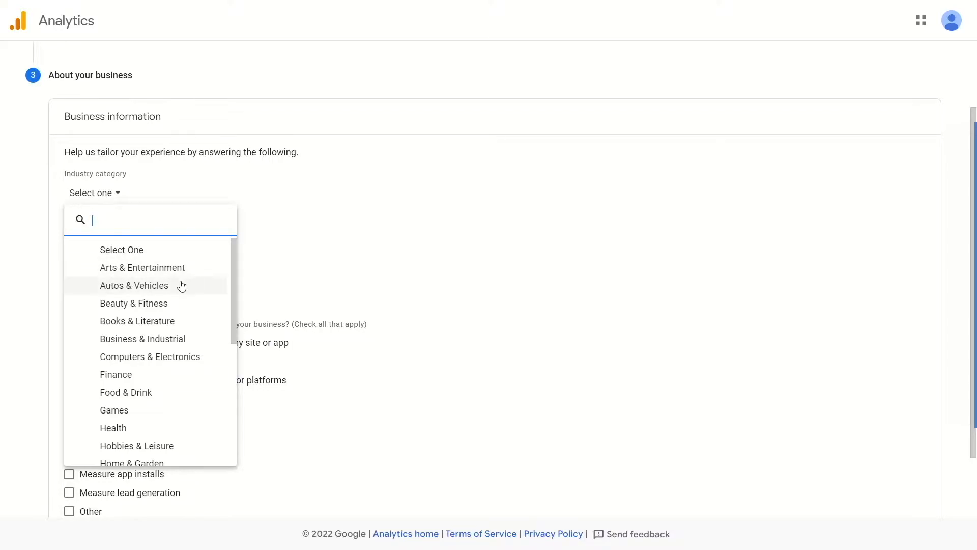
{"action": "scroll", "coordinate": [188, 333], "scroll_direction": "down", "scroll_amount": 4}
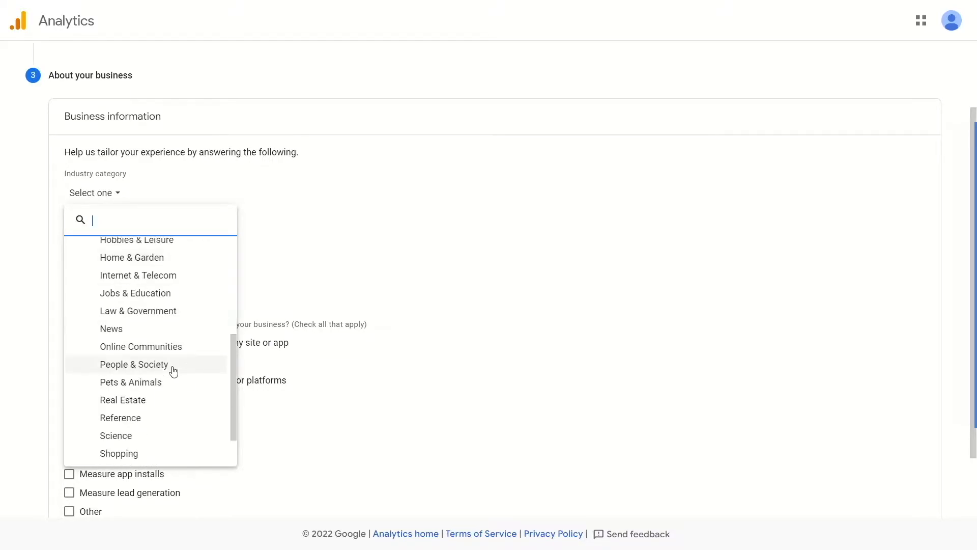
{"action": "scroll", "coordinate": [117, 351], "scroll_direction": "down", "scroll_amount": 1}
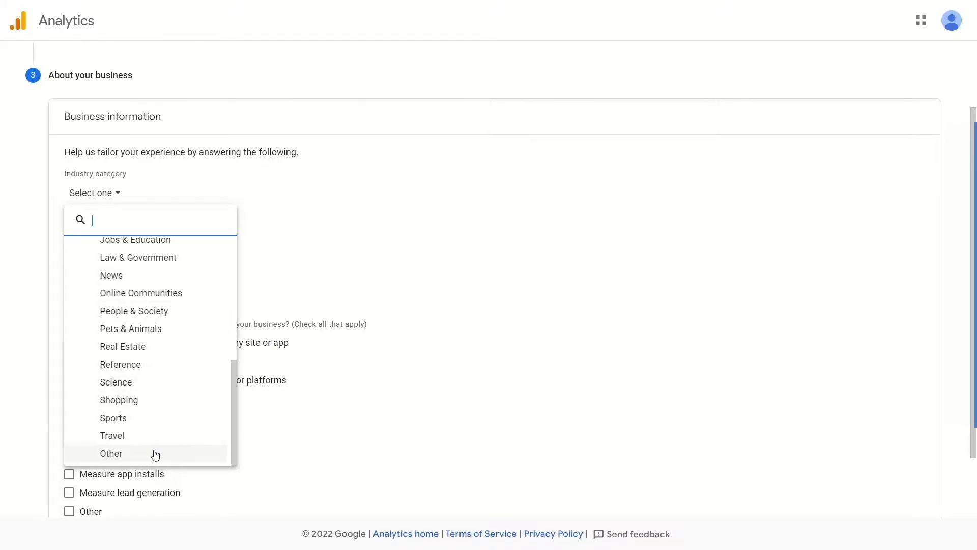
{"action": "left_click", "coordinate": [113, 455]}
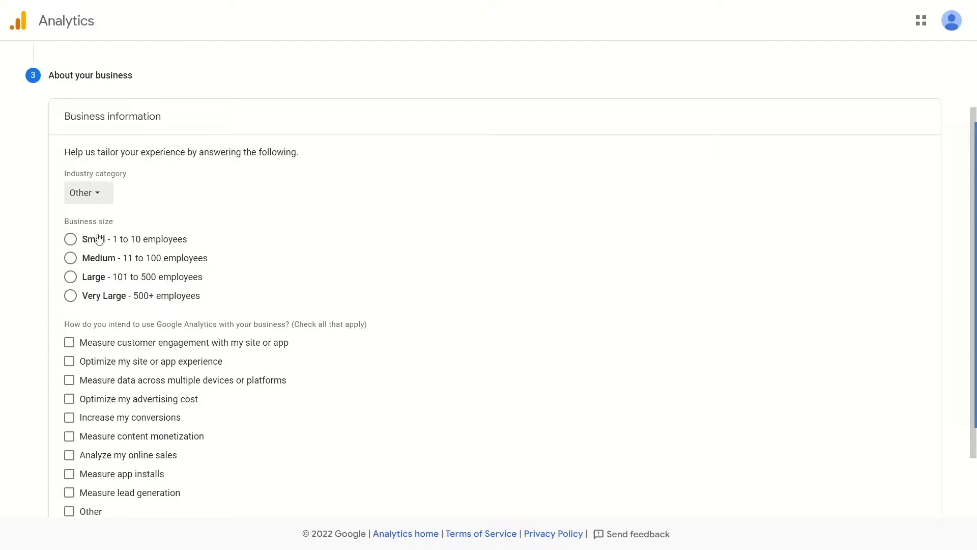
{"action": "left_click", "coordinate": [64, 241]}
Select every intended use of Google Analytics except Analyze my online sales and Other, and submit the account for creation.
{"action": "scroll", "coordinate": [77, 265], "scroll_direction": "down", "scroll_amount": 2}
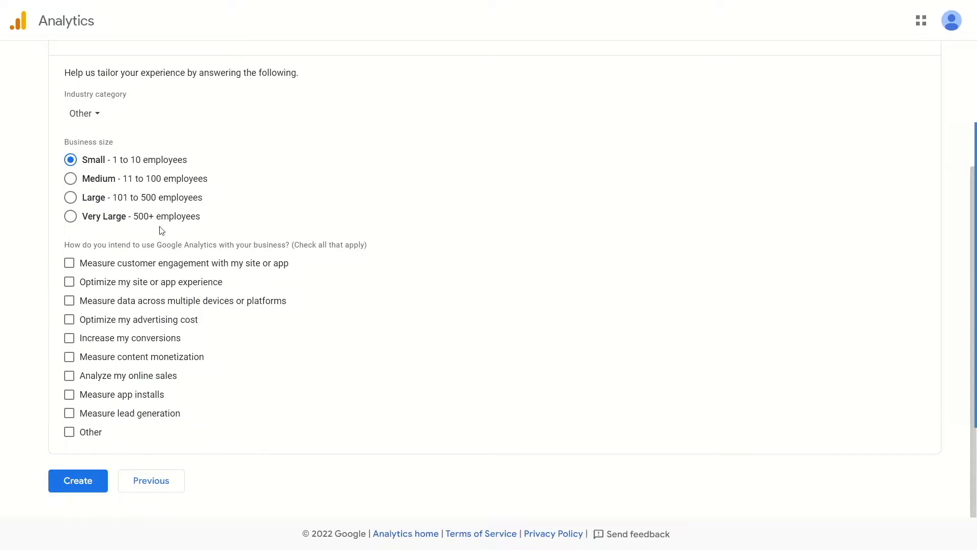
{"action": "left_click", "coordinate": [268, 268]}
{"action": "left_click", "coordinate": [173, 283]}
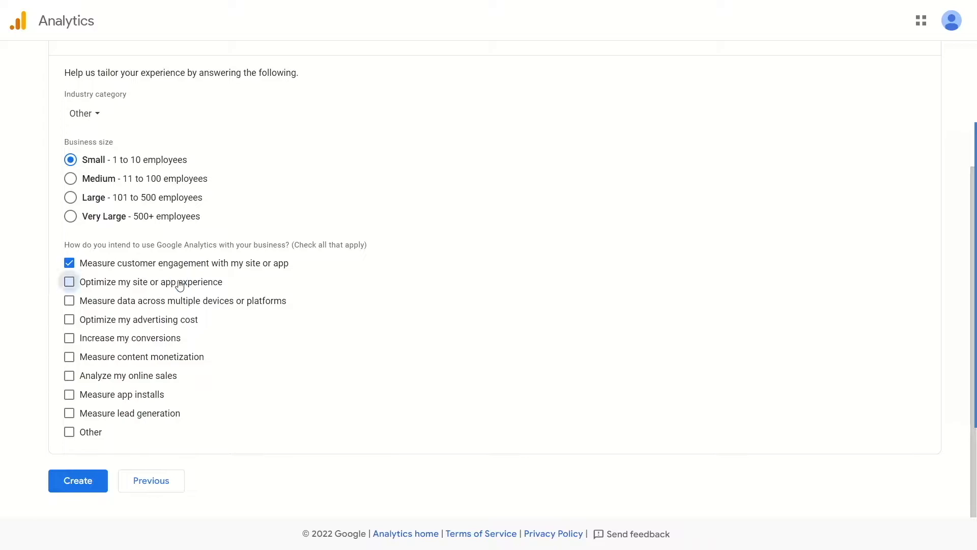
{"action": "left_click", "coordinate": [76, 303]}
{"action": "left_click", "coordinate": [73, 320]}
{"action": "left_click", "coordinate": [71, 339]}
{"action": "left_click", "coordinate": [70, 357]}
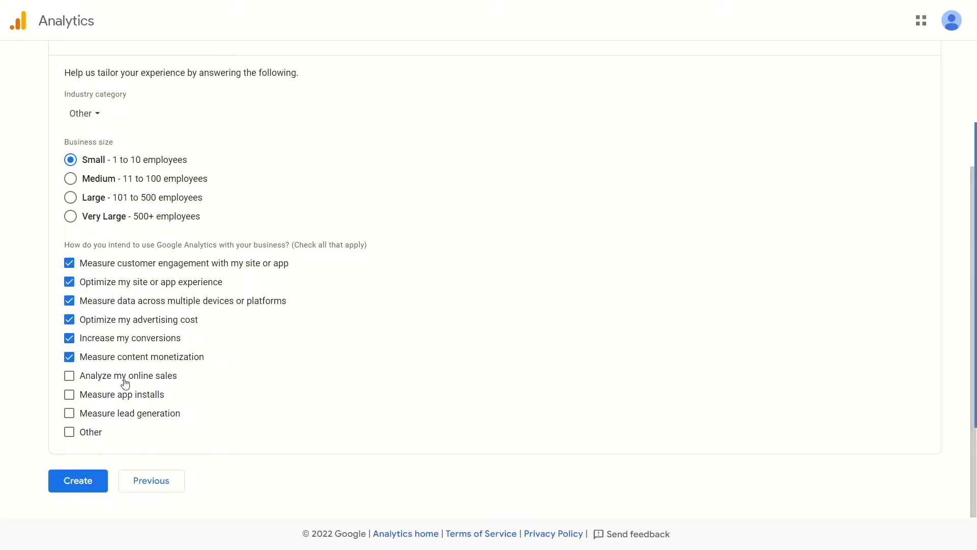
{"action": "left_click", "coordinate": [131, 398]}
{"action": "left_click", "coordinate": [109, 421]}
{"action": "left_click", "coordinate": [96, 431]}
{"action": "left_click", "coordinate": [95, 435]}
{"action": "left_click", "coordinate": [92, 484]}
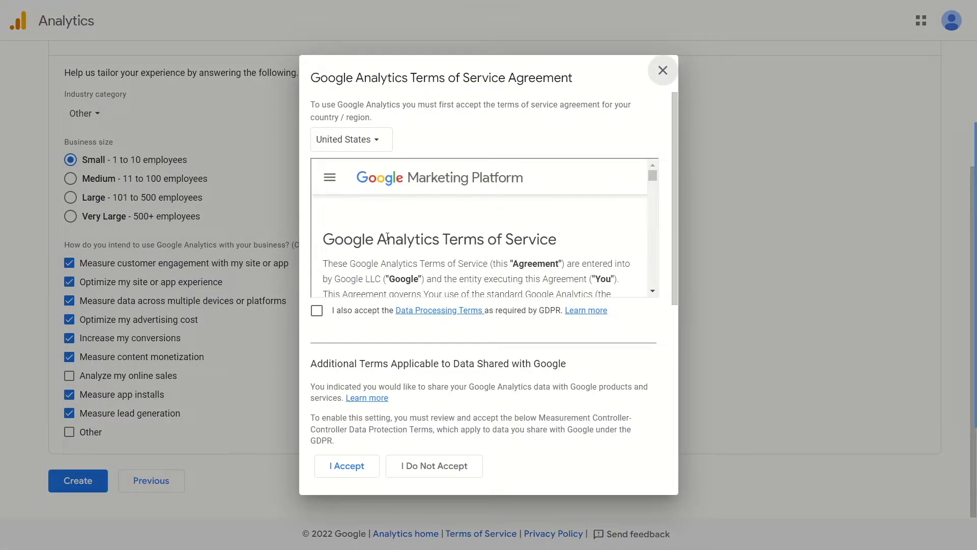
Read through the Google Analytics terms of service and accept them together with the Data Processing Terms and additional data sharing terms.
{"action": "scroll", "coordinate": [385, 253], "scroll_direction": "down", "scroll_amount": 5}
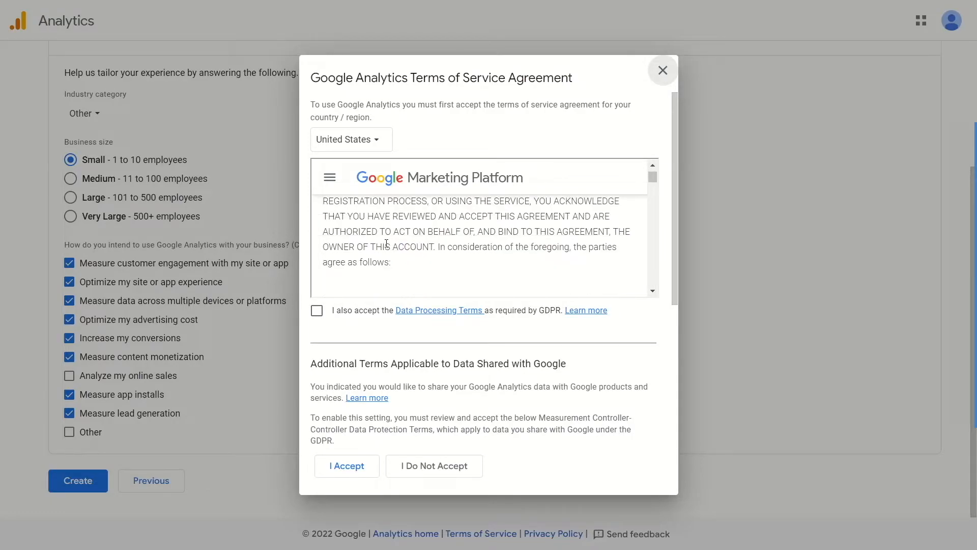
{"action": "left_click_drag", "start_coordinate": [653, 177], "coordinate": [652, 280]}
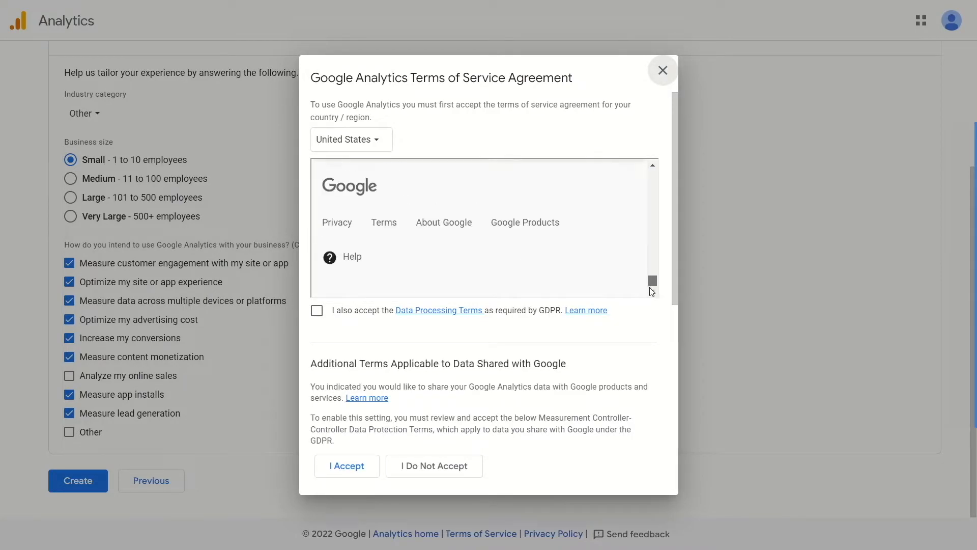
{"action": "left_click", "coordinate": [317, 310]}
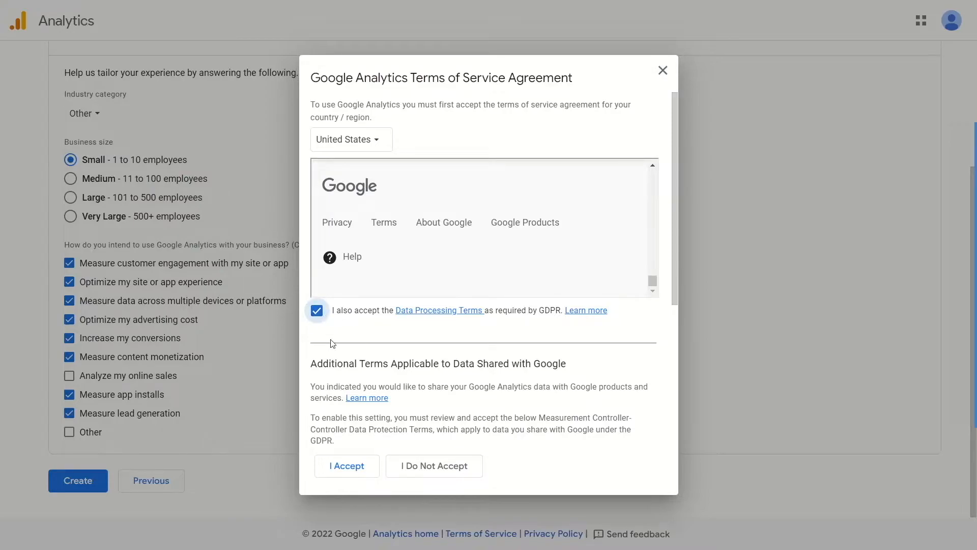
{"action": "left_click", "coordinate": [355, 476]}
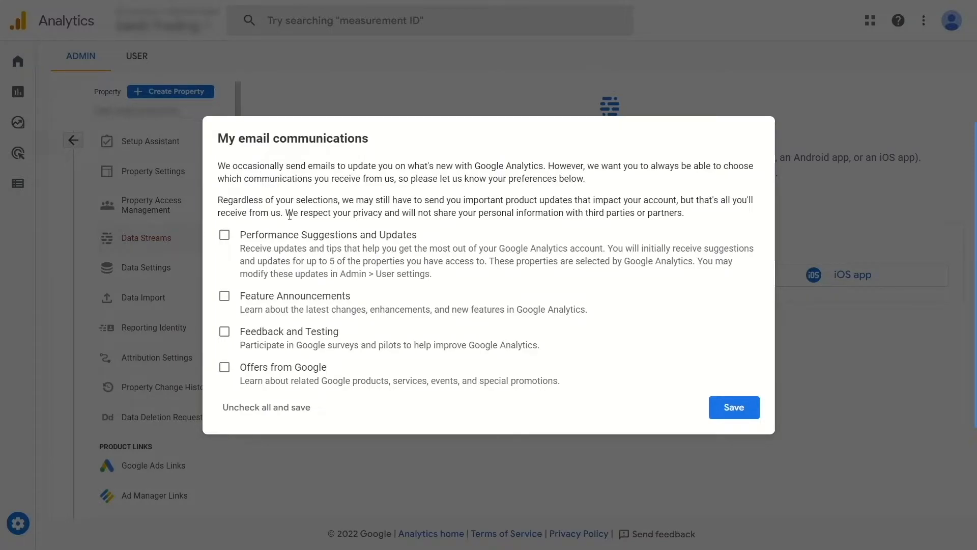
Save the email communication preferences with no options selected and dismiss the property tour.
{"action": "left_click", "coordinate": [726, 404]}
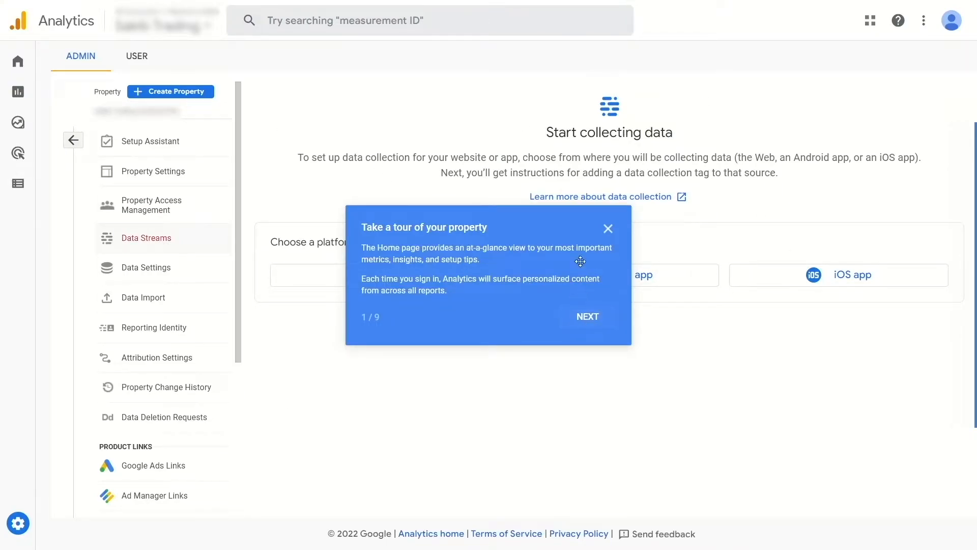
{"action": "left_click", "coordinate": [608, 228]}
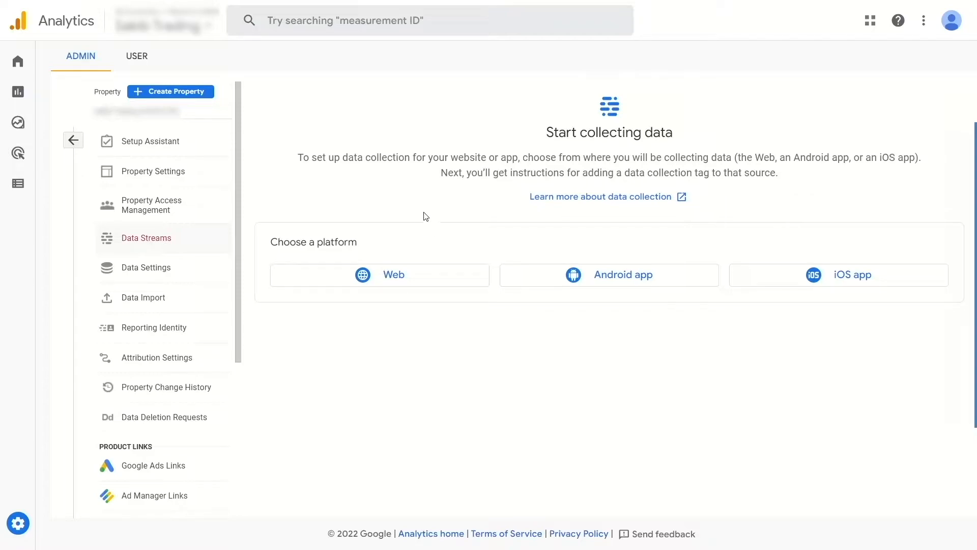
Create a web data stream with the website's URL and a stream name, keeping enhanced measurement enabled.
{"action": "left_click", "coordinate": [393, 281]}
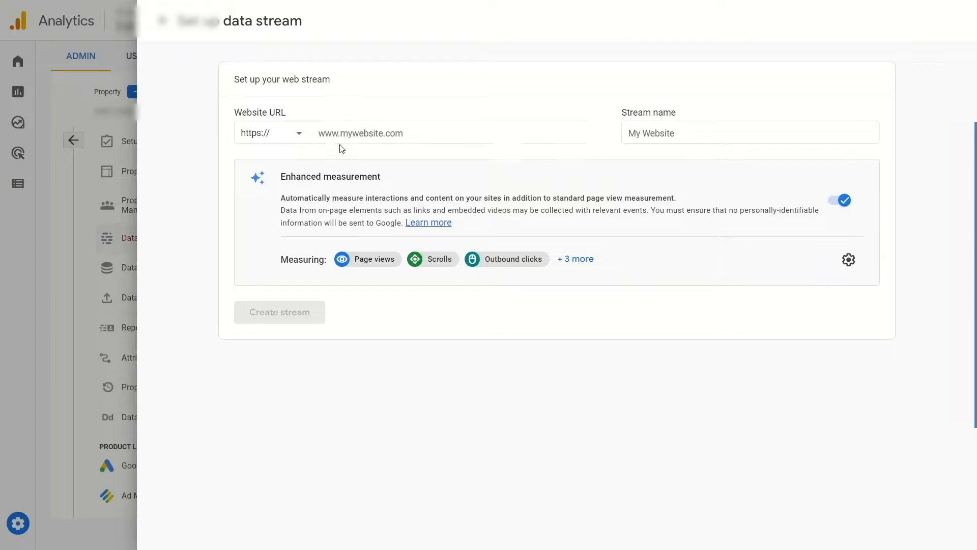
{"action": "left_click", "coordinate": [379, 135]}
{"action": "key", "text": "ctrl+v"}
{"action": "left_click", "coordinate": [747, 136]}
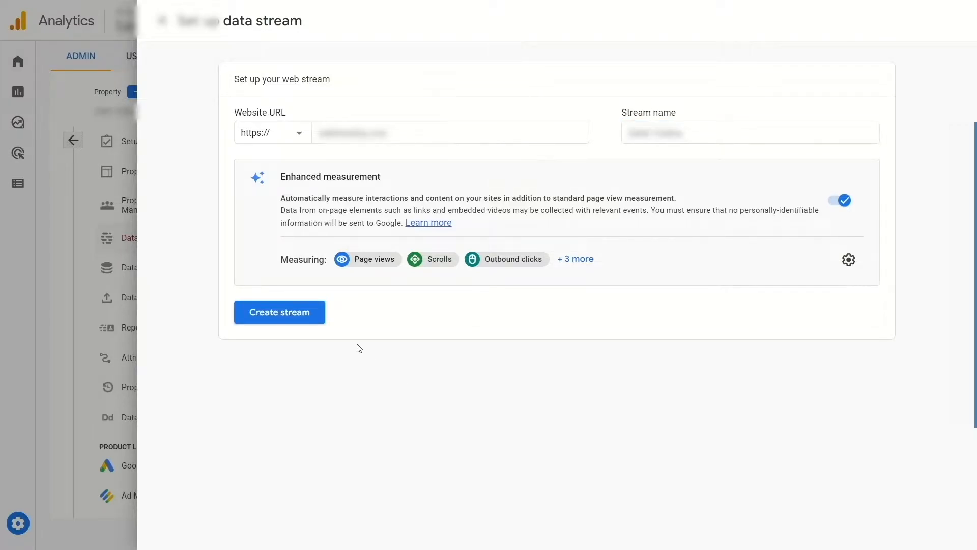
{"action": "left_click", "coordinate": [275, 309]}
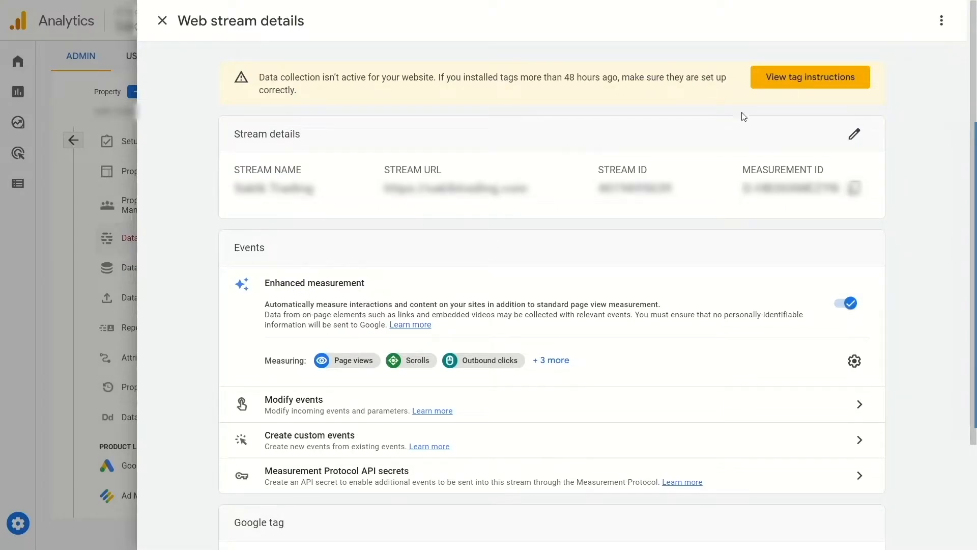
Show the stream's tag instructions for manual installation and copy the Google tag code.
{"action": "left_click", "coordinate": [822, 87]}
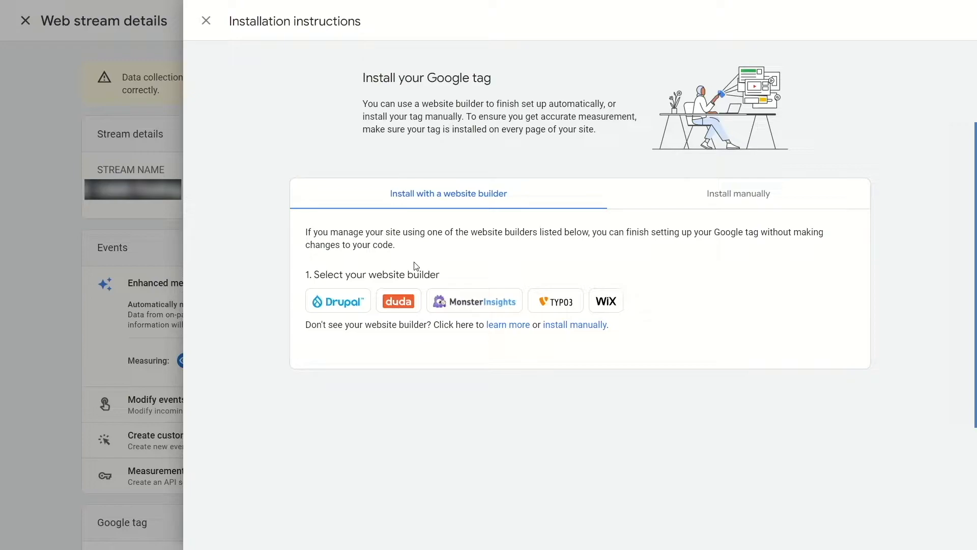
{"action": "left_click", "coordinate": [741, 200]}
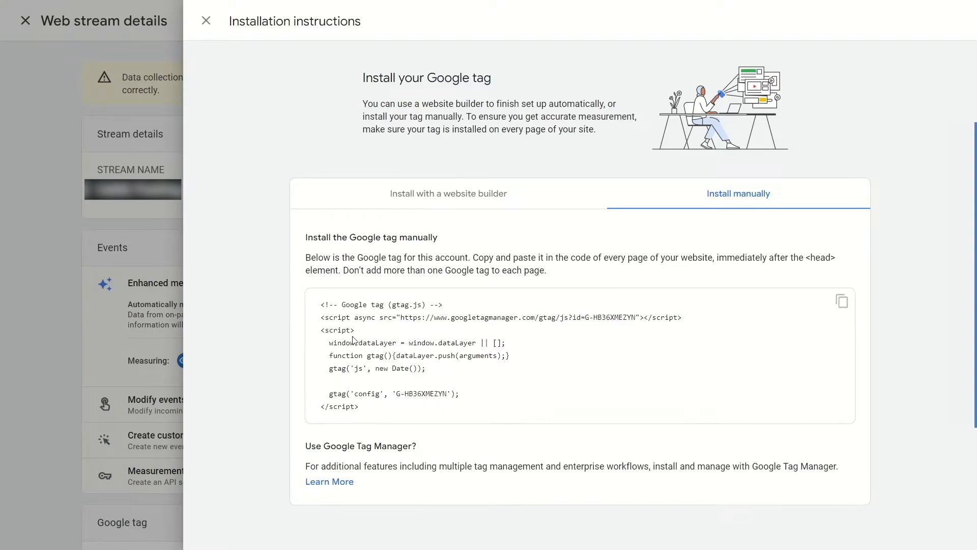
{"action": "left_click", "coordinate": [841, 305]}
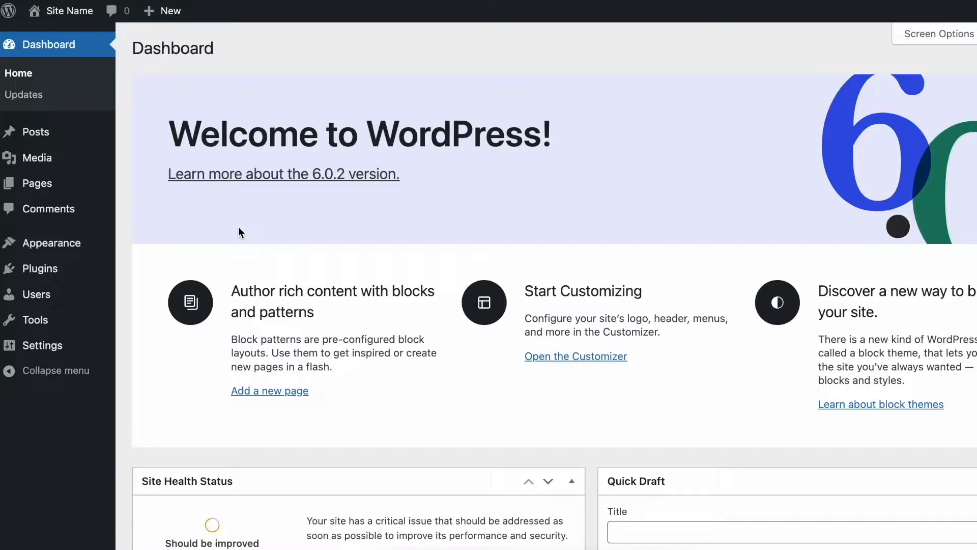
Switch to the WordPress dashboard, search new plugins for "insert header and footer", and install and activate WPCode.
{"action": "mouse_move", "coordinate": [56, 268]}
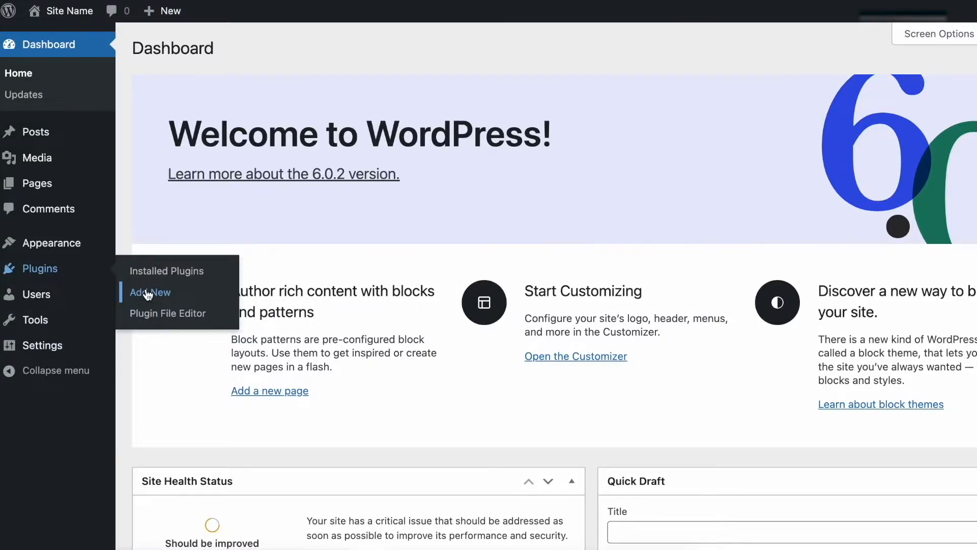
{"action": "left_click", "coordinate": [148, 293]}
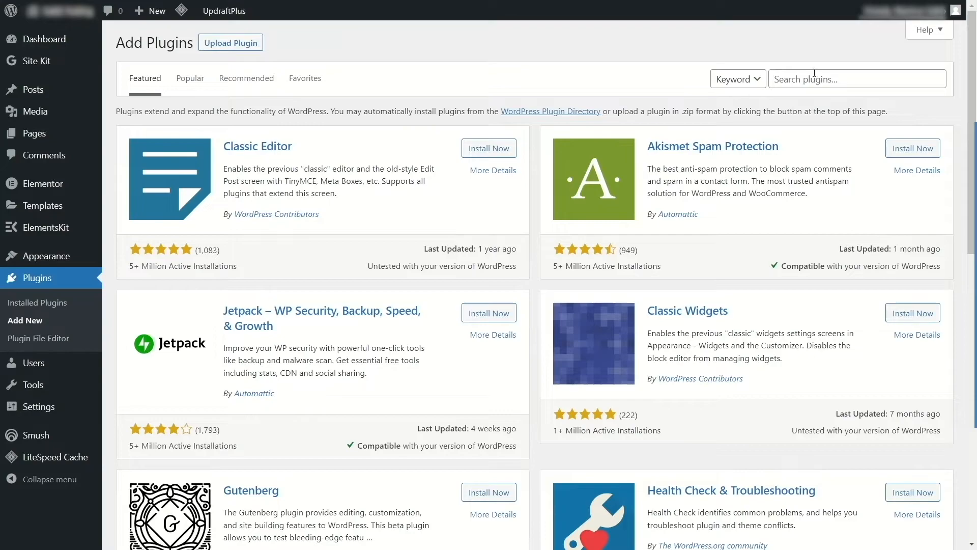
{"action": "left_click", "coordinate": [815, 74]}
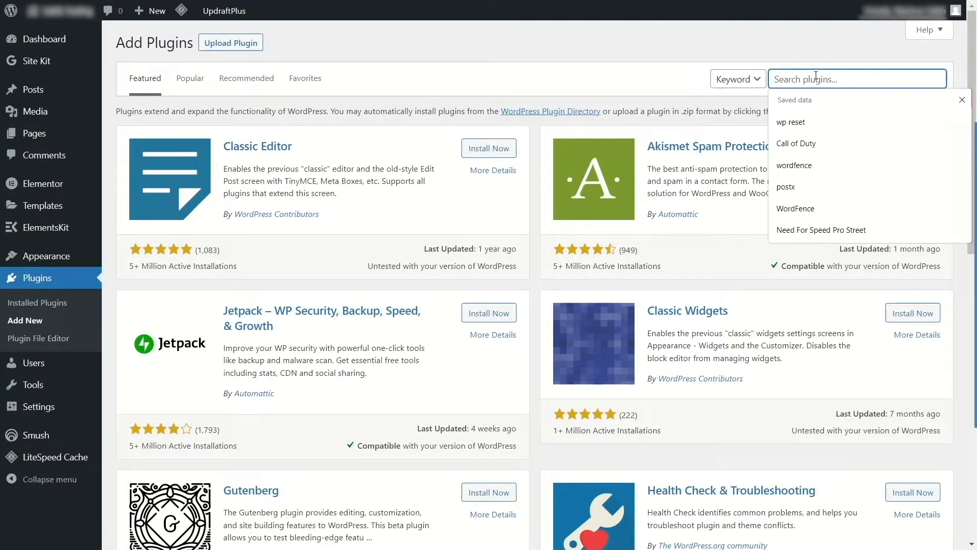
{"action": "type", "text": "Inser"}
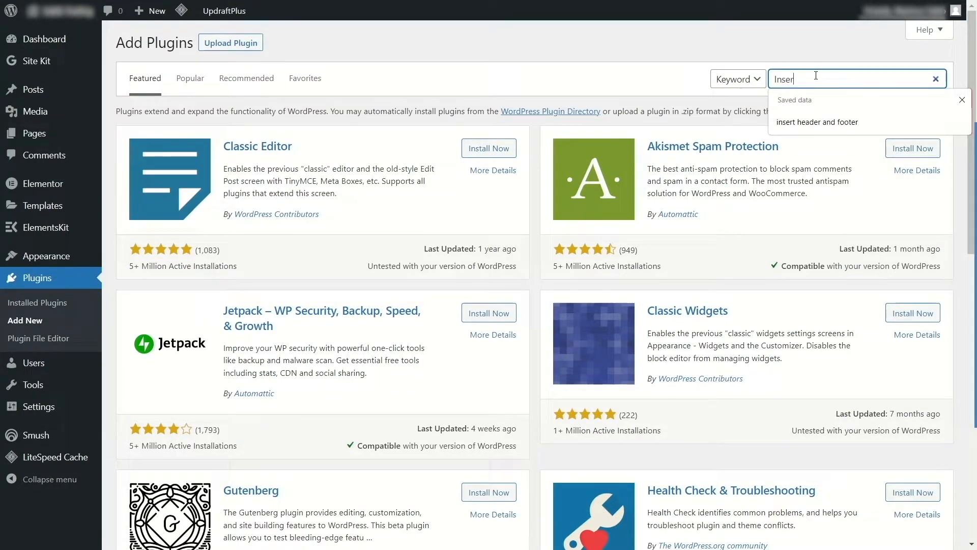
{"action": "left_click", "coordinate": [871, 121]}
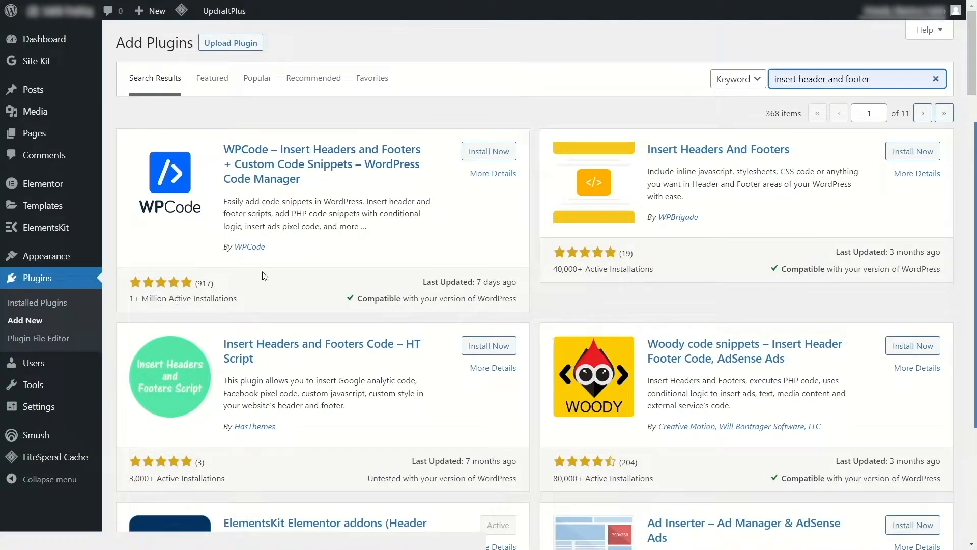
{"action": "left_click", "coordinate": [474, 150]}
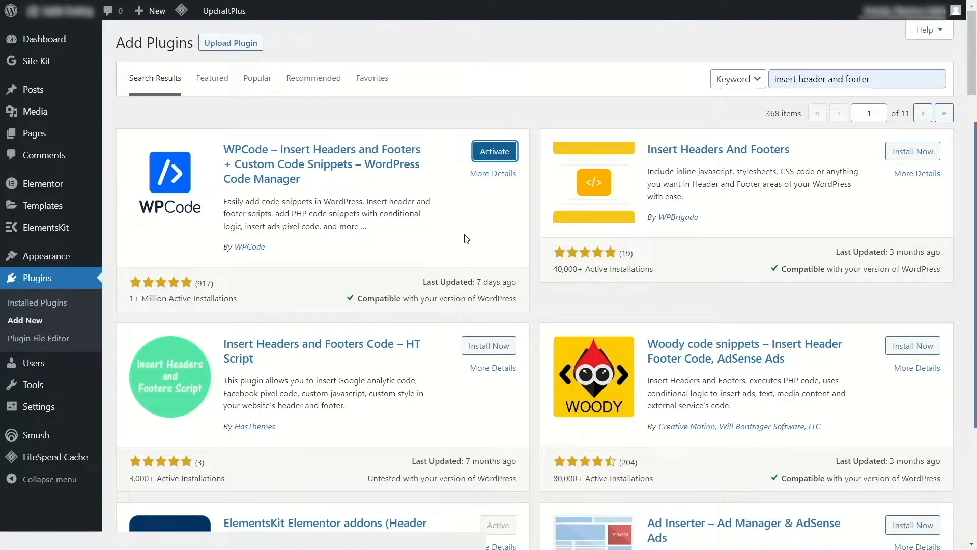
{"action": "scroll", "coordinate": [316, 304], "scroll_direction": "down", "scroll_amount": 3}
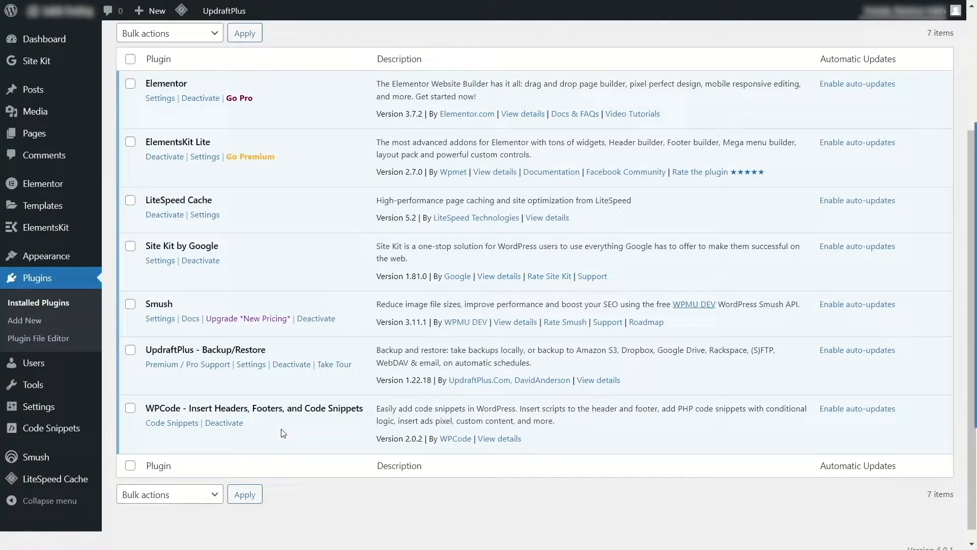
Paste the copied Google tag into the Header section of WPCode's Global Header and Footer settings and save the changes.
{"action": "mouse_move", "coordinate": [55, 431]}
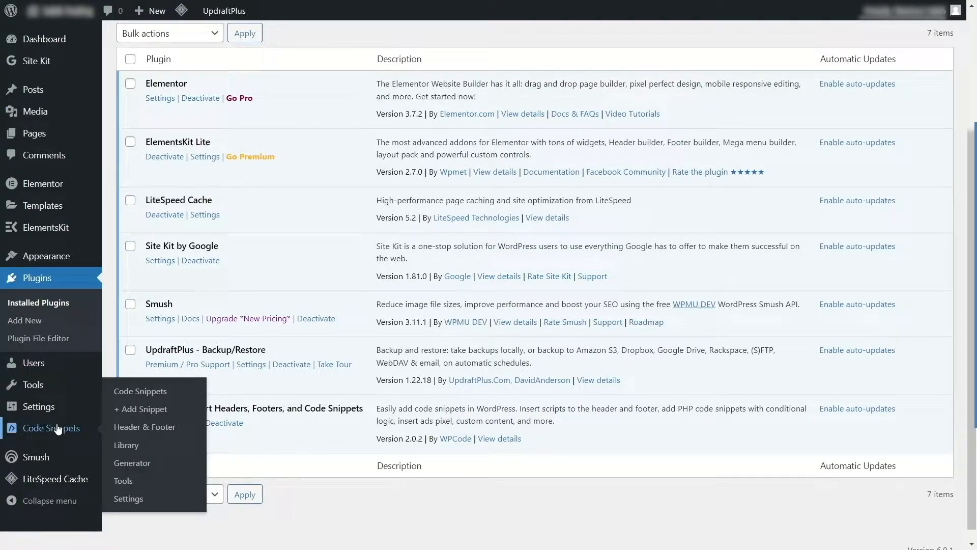
{"action": "left_click", "coordinate": [161, 433]}
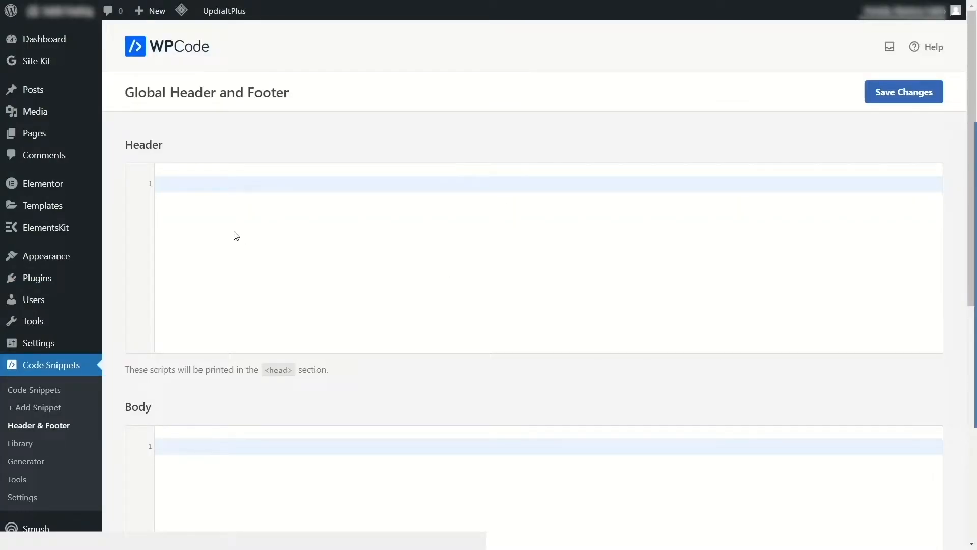
{"action": "right_click", "coordinate": [228, 181]}
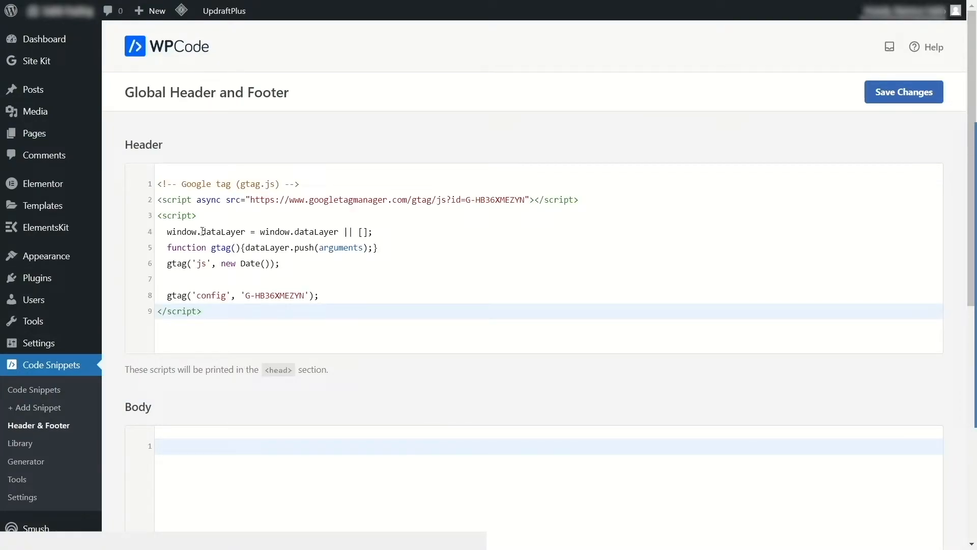
{"action": "left_click", "coordinate": [888, 94]}
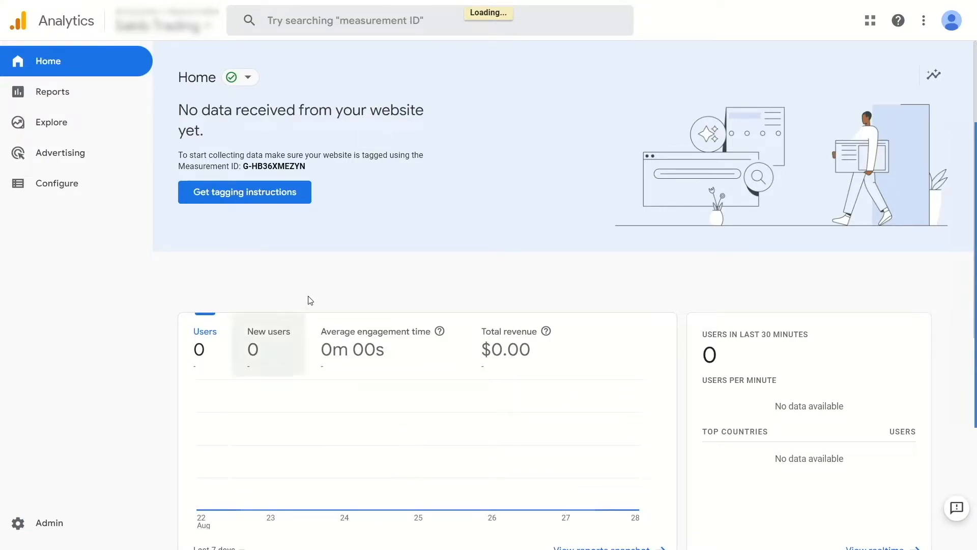
{"action": "scroll", "coordinate": [356, 330], "scroll_direction": "down", "scroll_amount": 4}
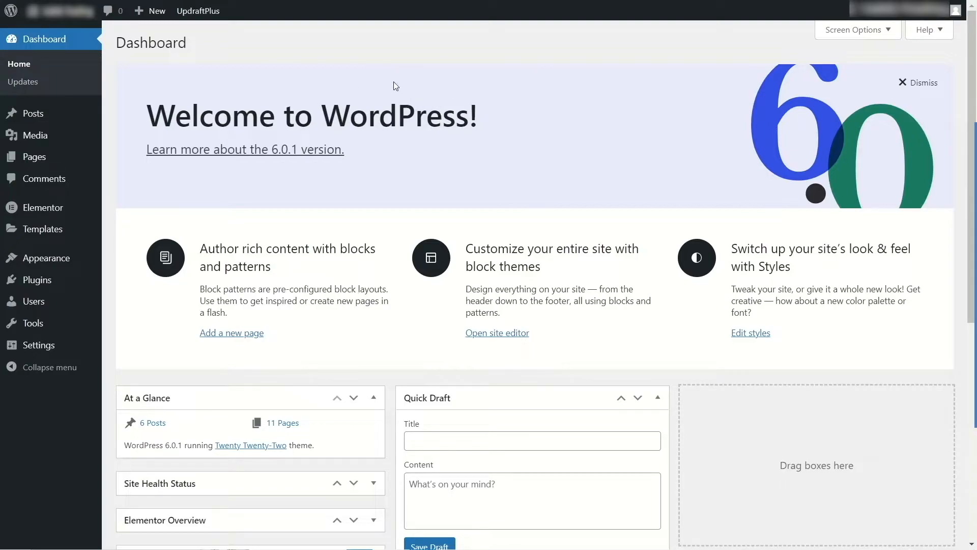
In the WordPress dashboard, search new plugins for "Site Kit", and install and activate Site Kit by Google.
{"action": "mouse_move", "coordinate": [39, 279]}
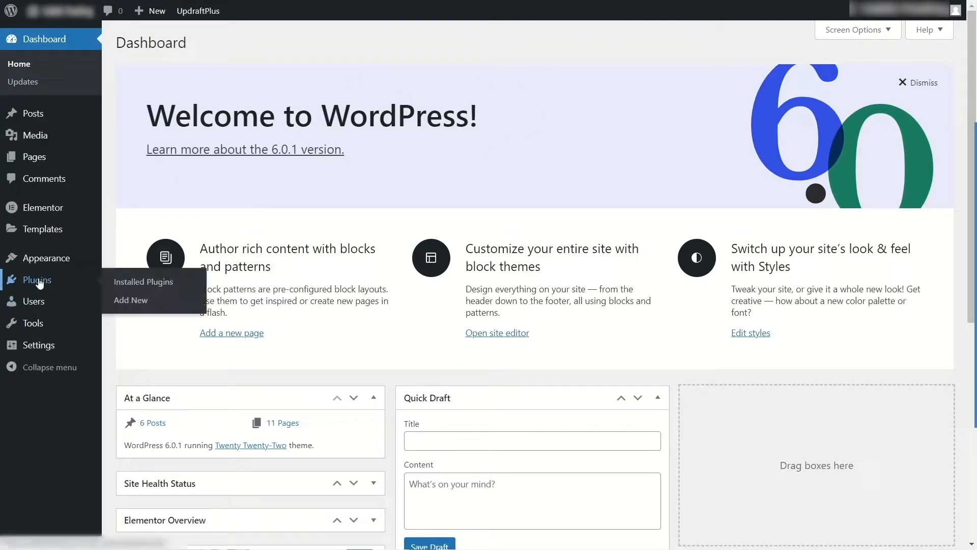
{"action": "left_click", "coordinate": [152, 306]}
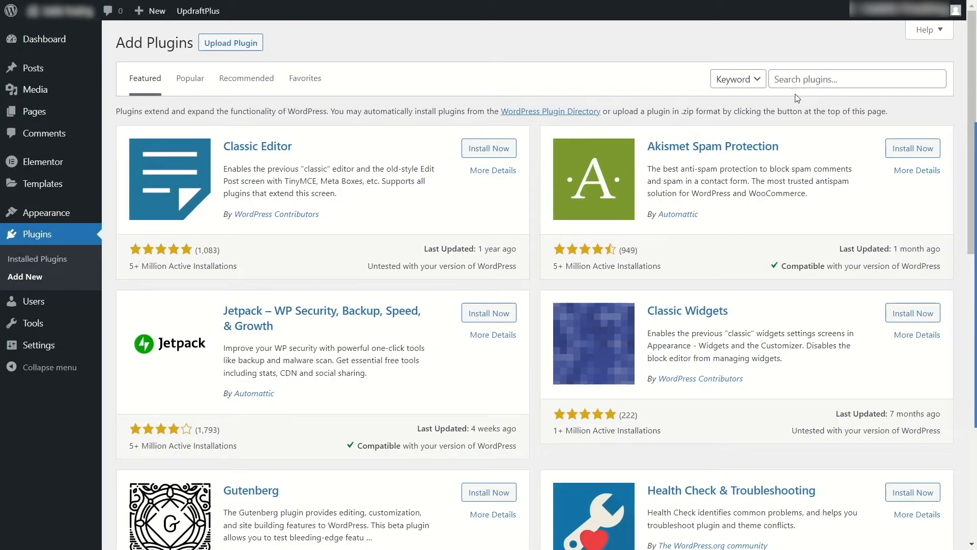
{"action": "left_click", "coordinate": [845, 71]}
{"action": "type", "text": "Site Kit"}
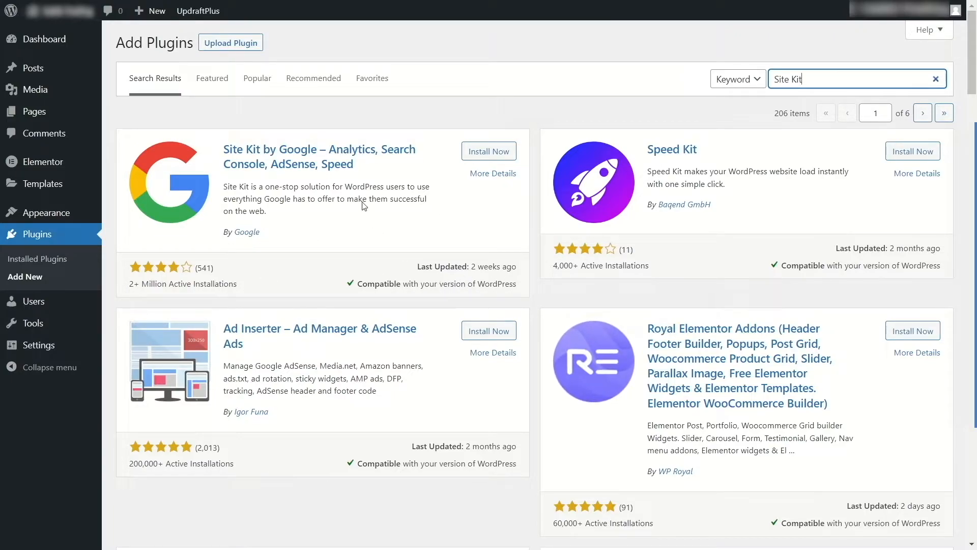
{"action": "left_click", "coordinate": [488, 151]}
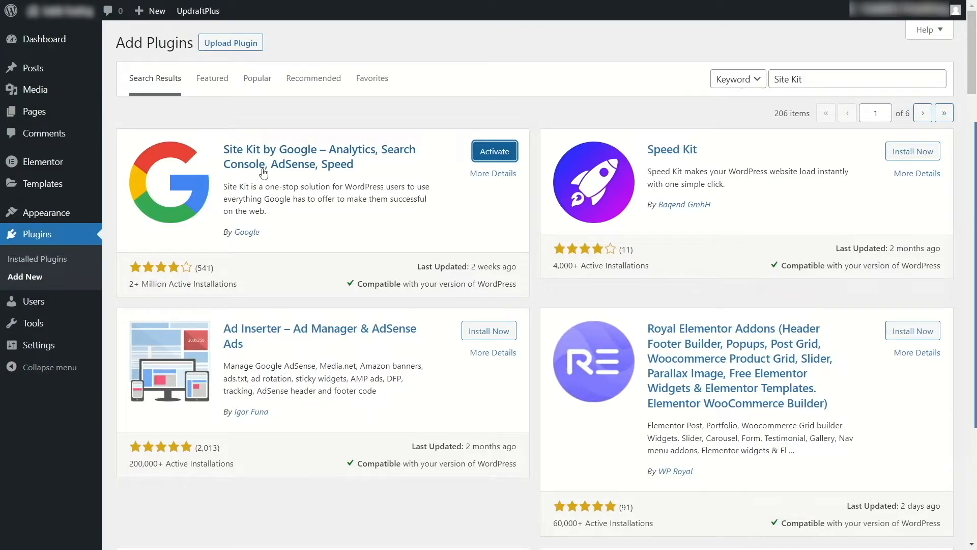
{"action": "left_click", "coordinate": [478, 157]}
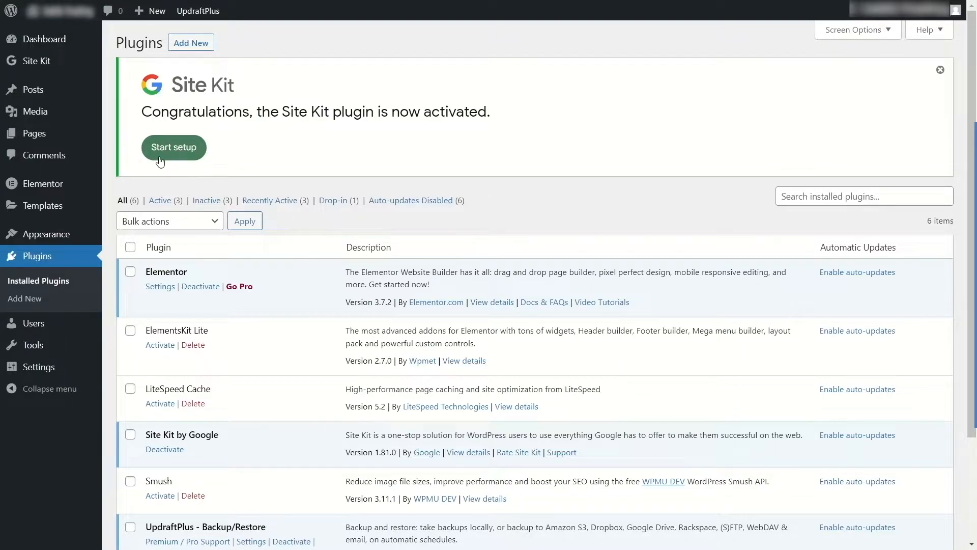
Start the Site Kit setup and enable connecting Google Analytics as part of it.
{"action": "mouse_move", "coordinate": [62, 65]}
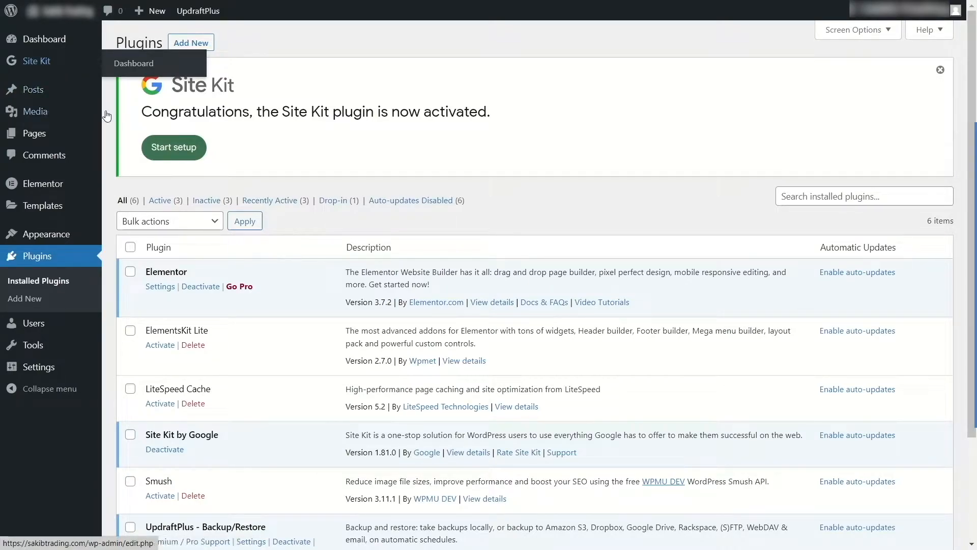
{"action": "left_click", "coordinate": [176, 149]}
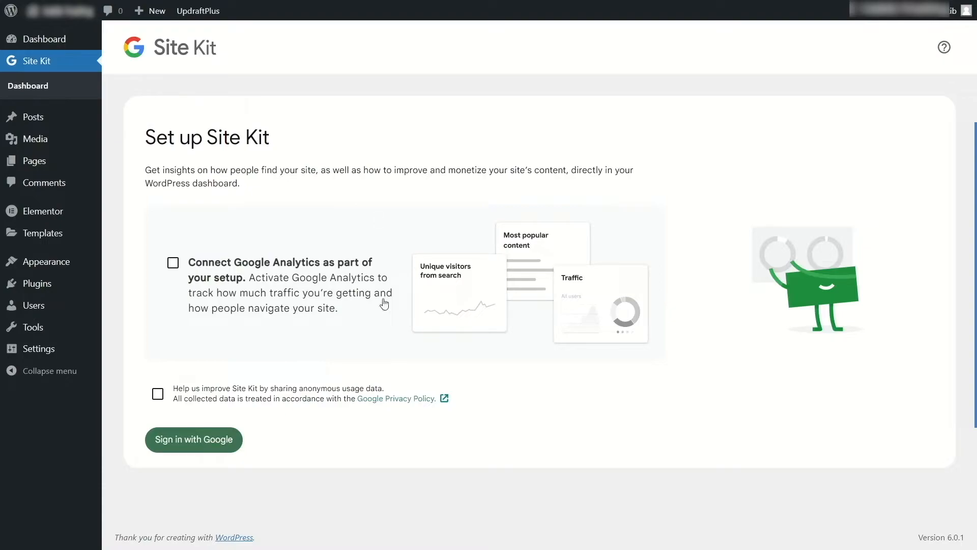
{"action": "left_click", "coordinate": [175, 263]}
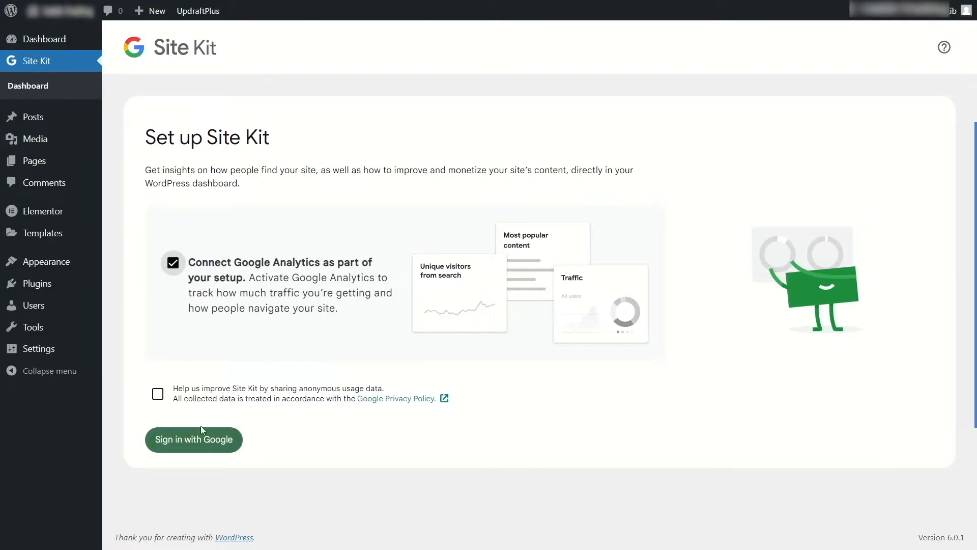
Sign in to Site Kit with the first listed Google account, grant the additional access, and read the site ownership verification note.
{"action": "left_click", "coordinate": [190, 441]}
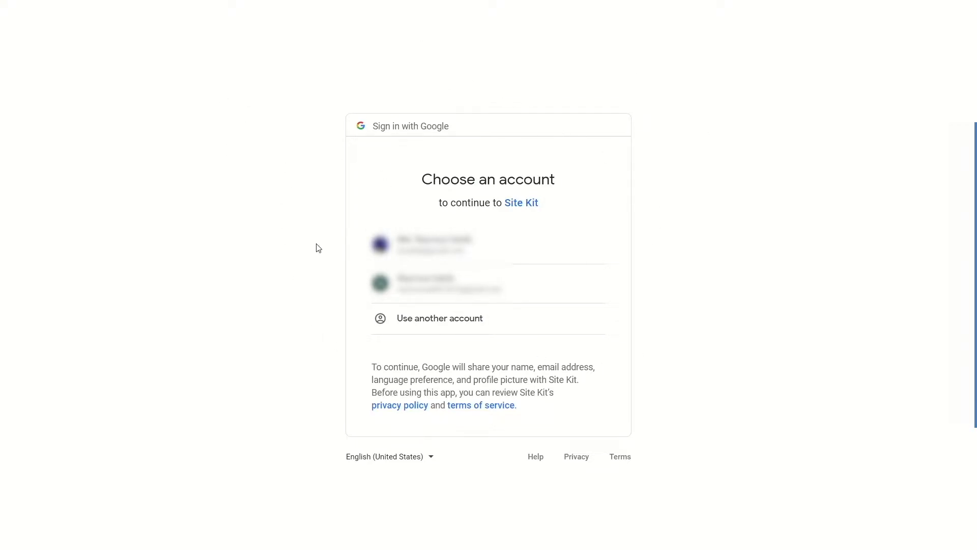
{"action": "left_click", "coordinate": [432, 244]}
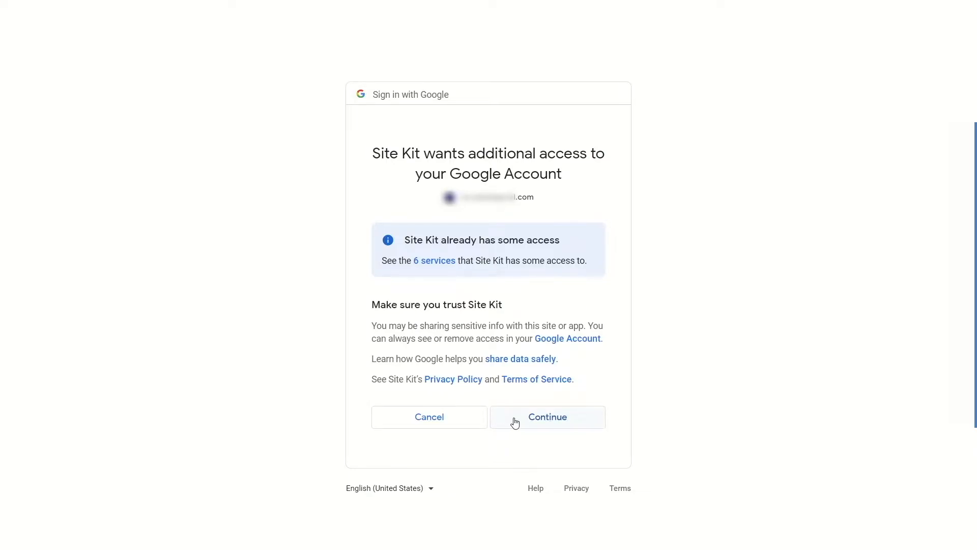
{"action": "left_click", "coordinate": [531, 422]}
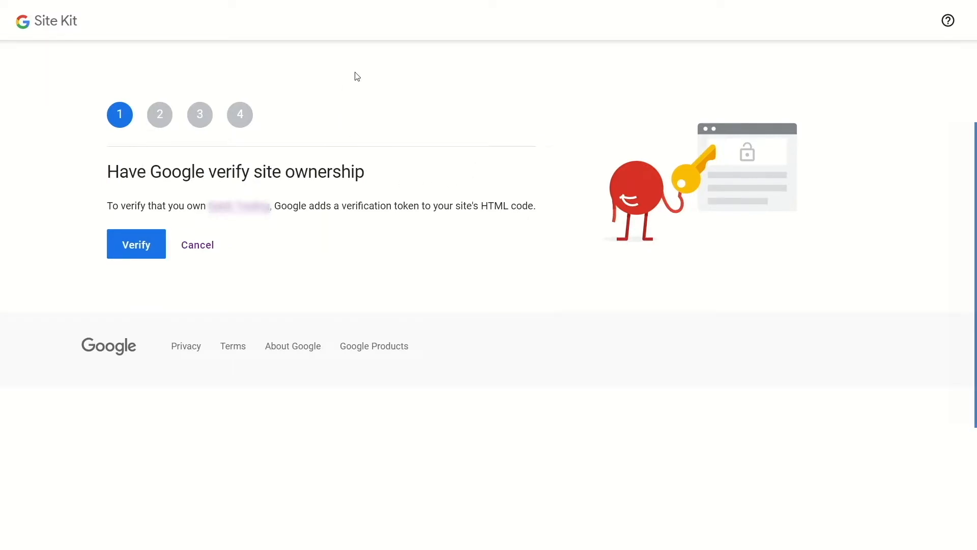
{"action": "left_click_drag", "start_coordinate": [403, 206], "coordinate": [541, 216]}
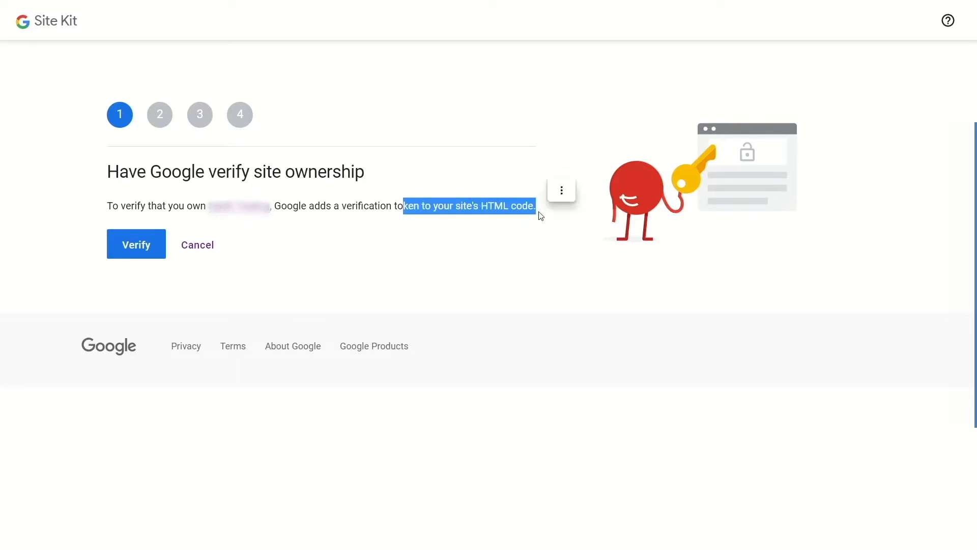
Complete the Site Kit setup stages for site ownership verification, dashboard metrics access, Search Console and Google Analytics.
{"action": "left_click", "coordinate": [492, 246]}
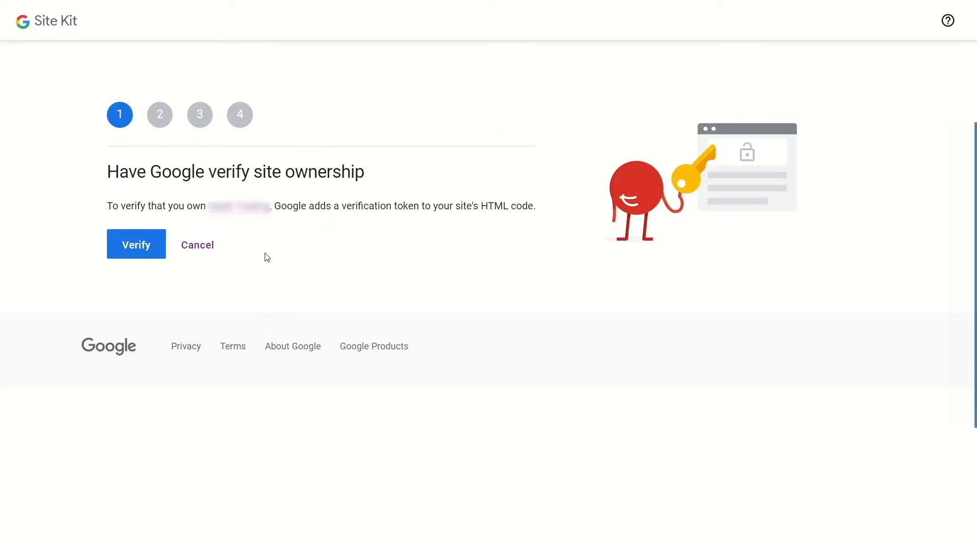
{"action": "left_click", "coordinate": [135, 248]}
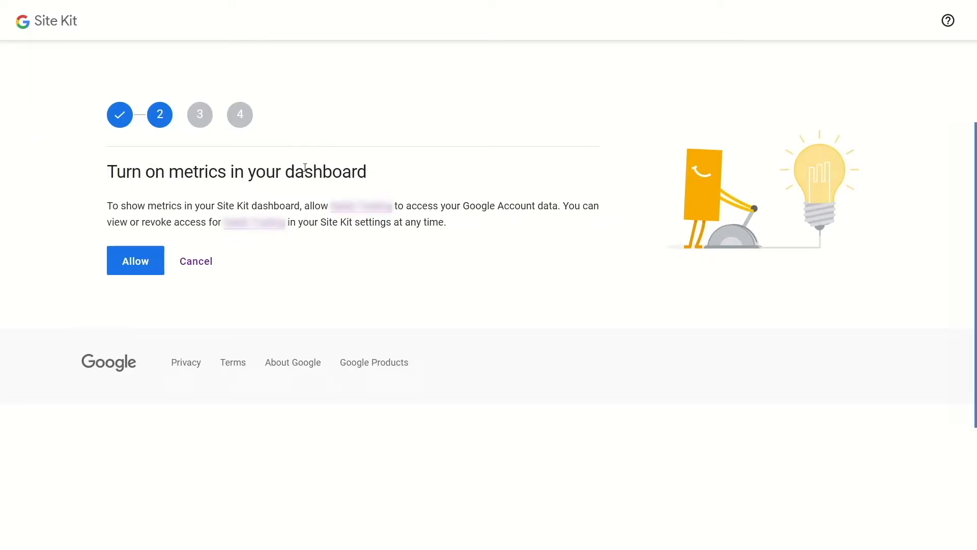
{"action": "left_click", "coordinate": [148, 262]}
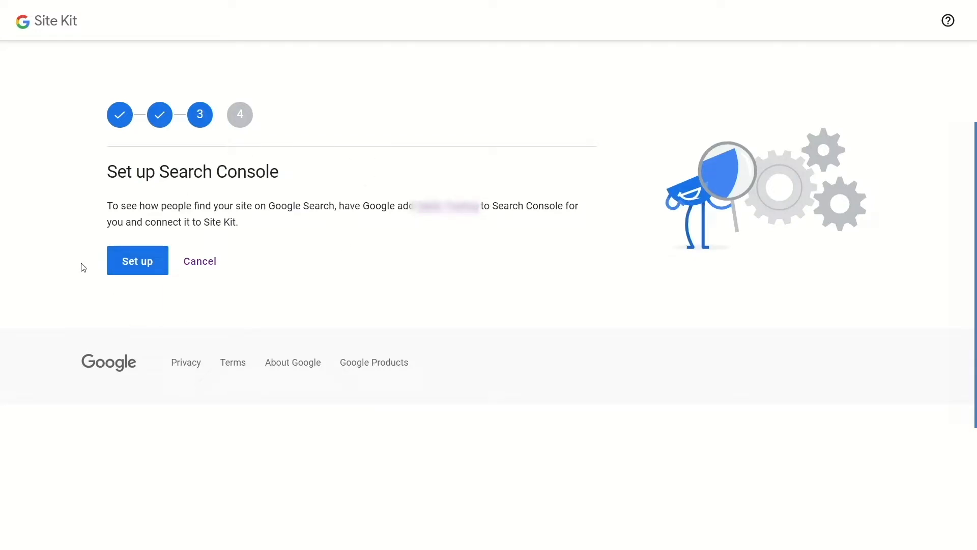
{"action": "left_click", "coordinate": [132, 274]}
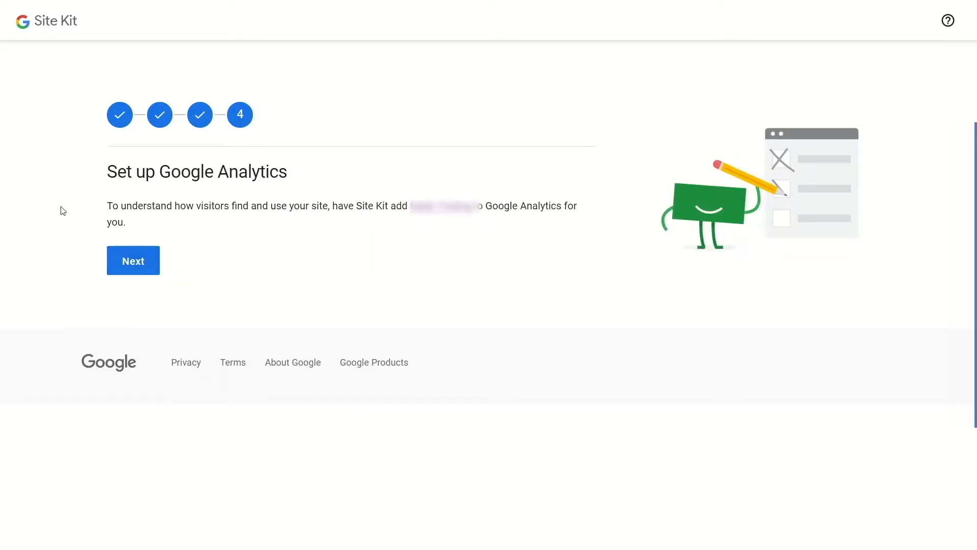
{"action": "left_click", "coordinate": [147, 263]}
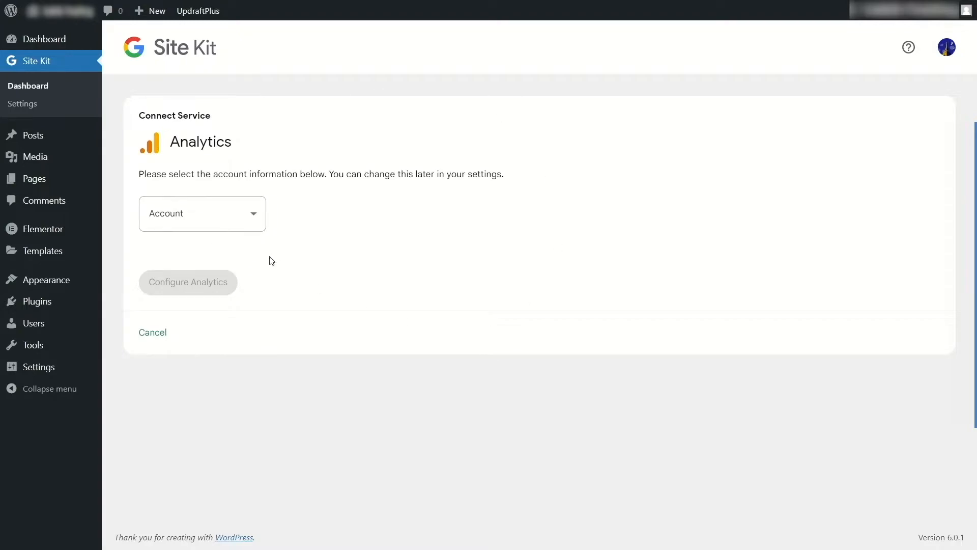
For the Analytics connection, choose the first listed account and keep the property as "Set up a new property".
{"action": "left_click", "coordinate": [244, 220]}
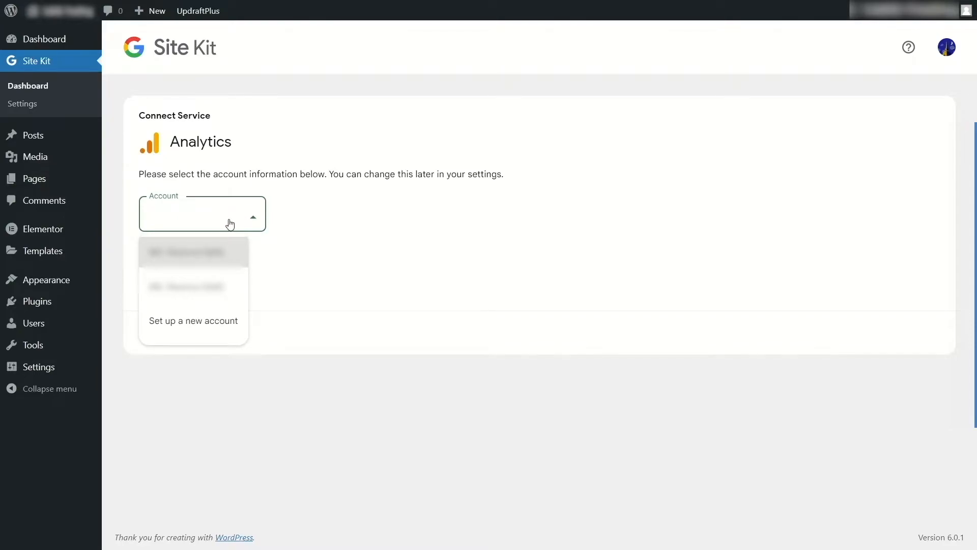
{"action": "left_click", "coordinate": [234, 265]}
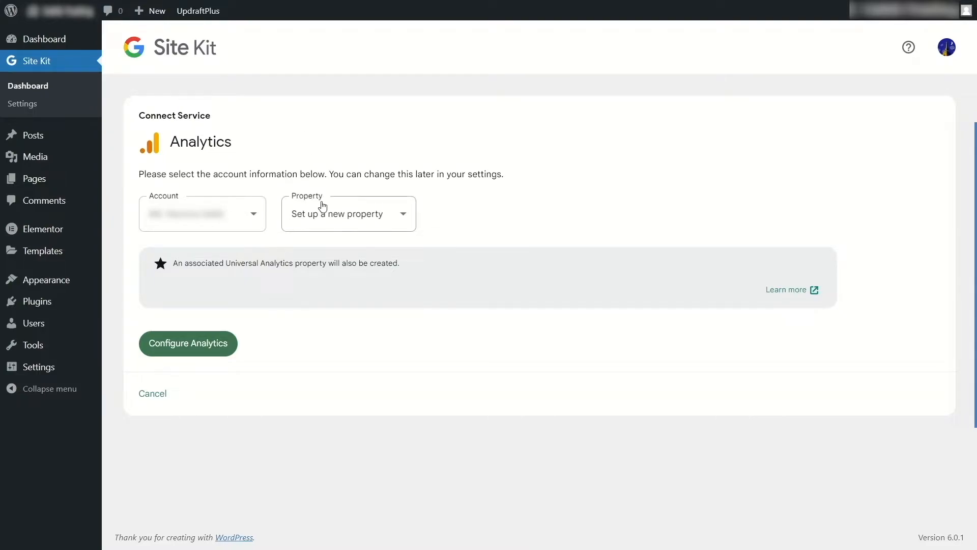
{"action": "left_click", "coordinate": [366, 216]}
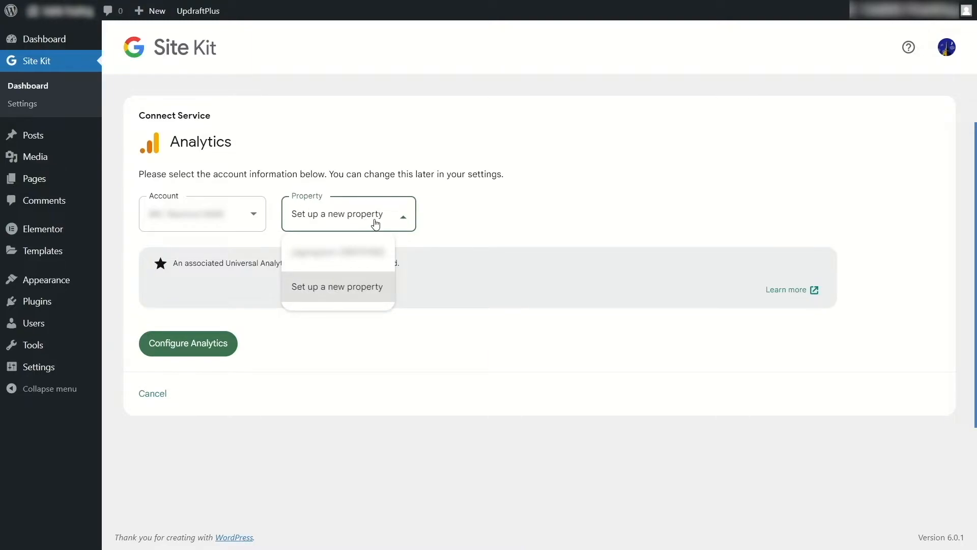
{"action": "left_click", "coordinate": [366, 298]}
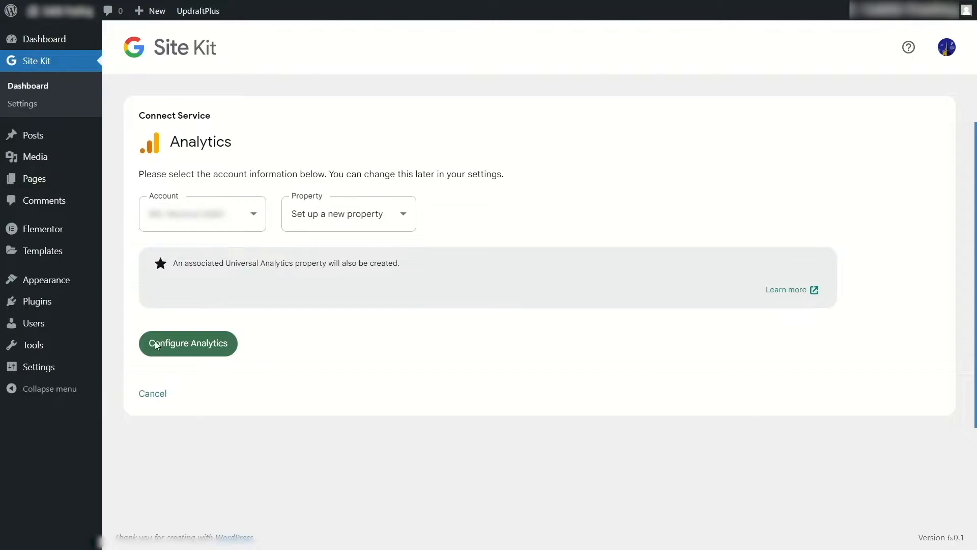
Configure Analytics and grant Site Kit the additional Google permission to edit Analytics management entities, using the listed account.
{"action": "left_click", "coordinate": [175, 351]}
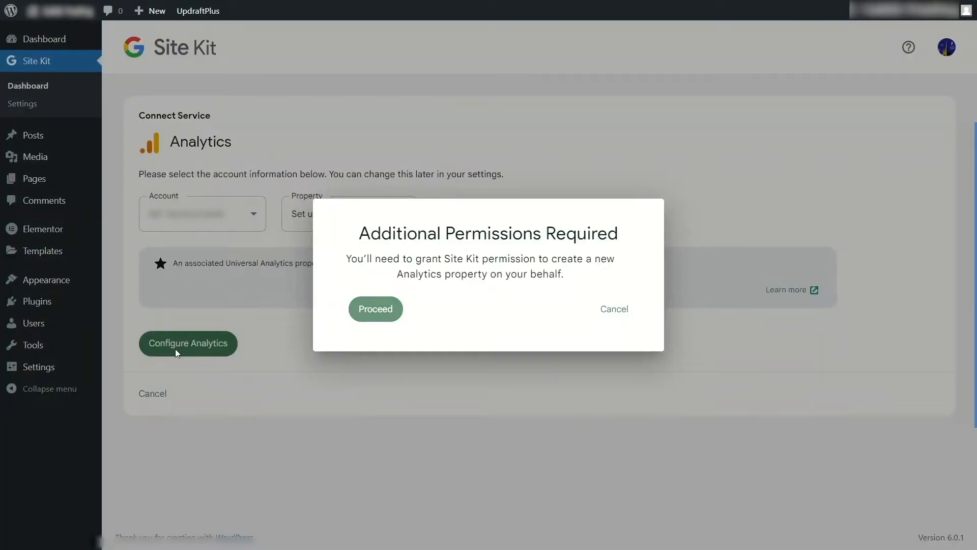
{"action": "left_click", "coordinate": [359, 309]}
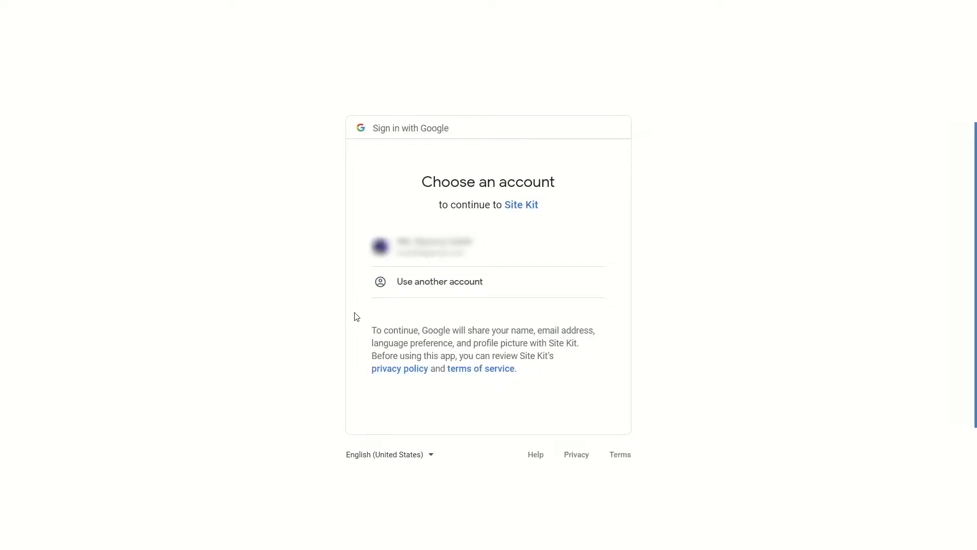
{"action": "left_click", "coordinate": [433, 236]}
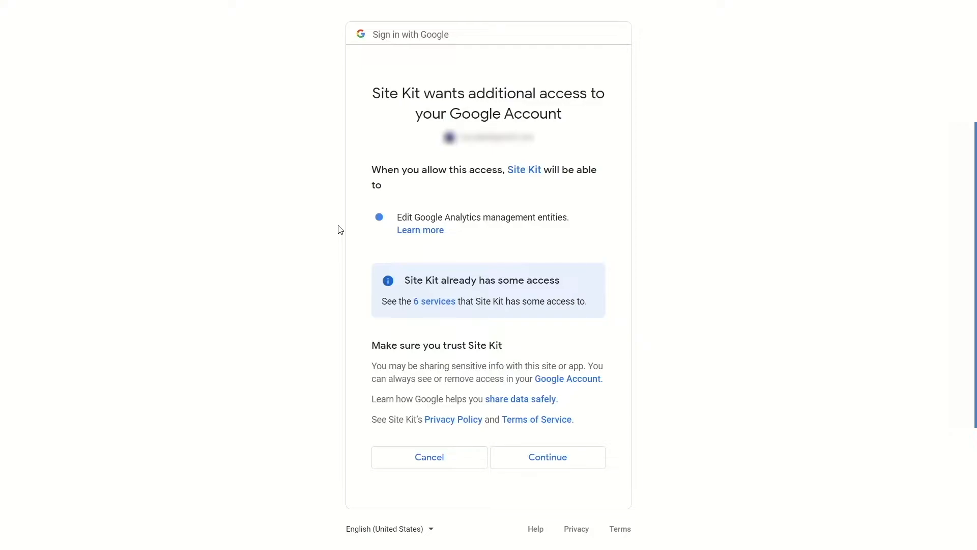
{"action": "left_click", "coordinate": [528, 465]}
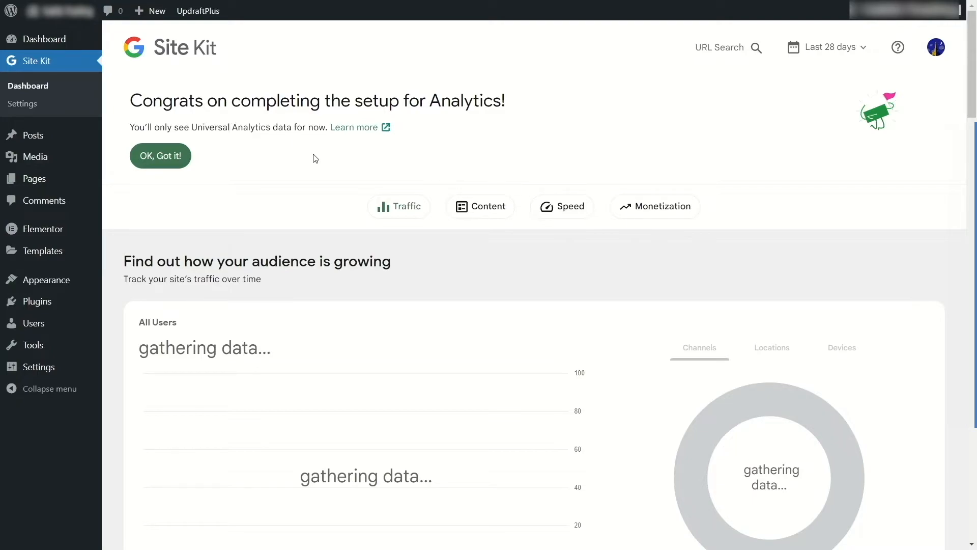
Look over the new Site Kit dashboard's audience, search traffic and content sections.
{"action": "scroll", "coordinate": [364, 211], "scroll_direction": "down", "scroll_amount": 3}
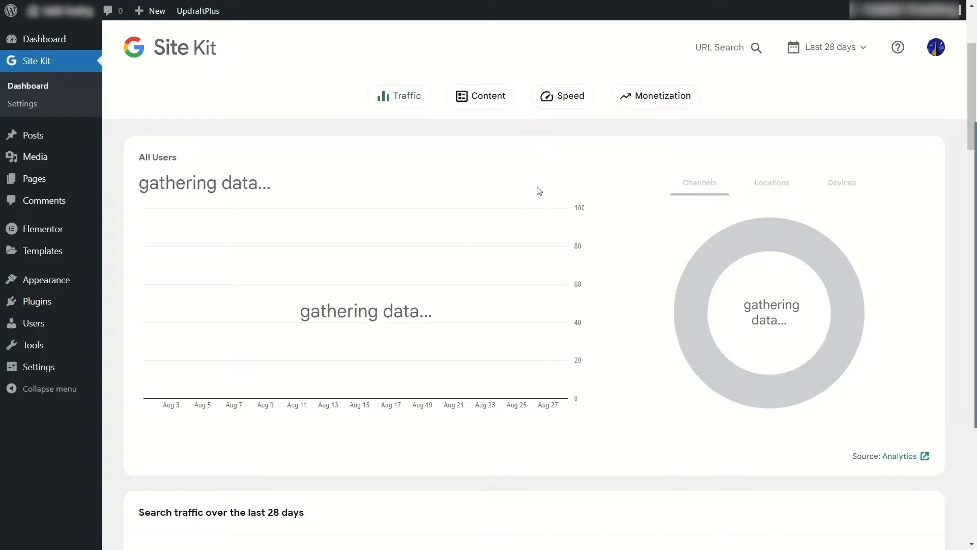
{"action": "scroll", "coordinate": [518, 226], "scroll_direction": "down", "scroll_amount": 8}
{"action": "scroll", "coordinate": [514, 225], "scroll_direction": "down", "scroll_amount": 8}
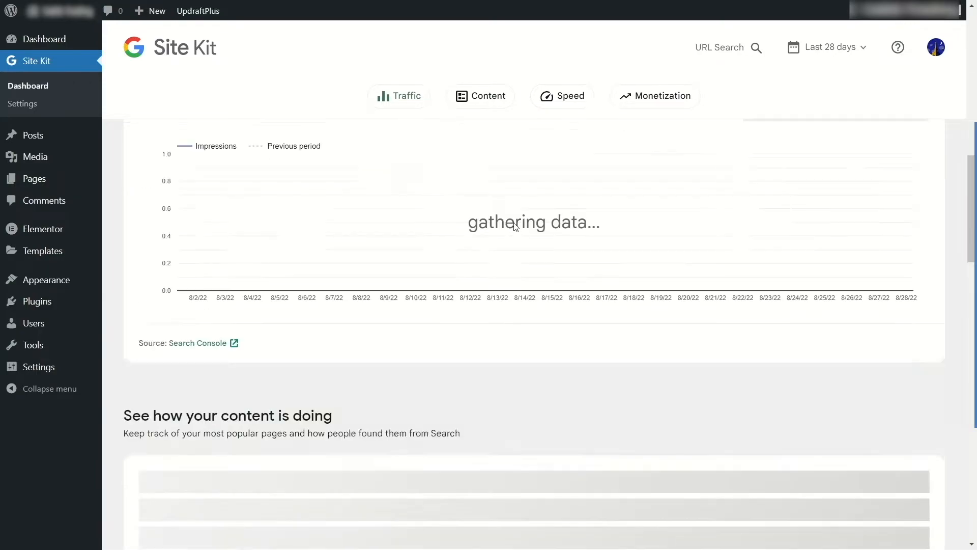
{"action": "scroll", "coordinate": [504, 235], "scroll_direction": "up", "scroll_amount": 5}
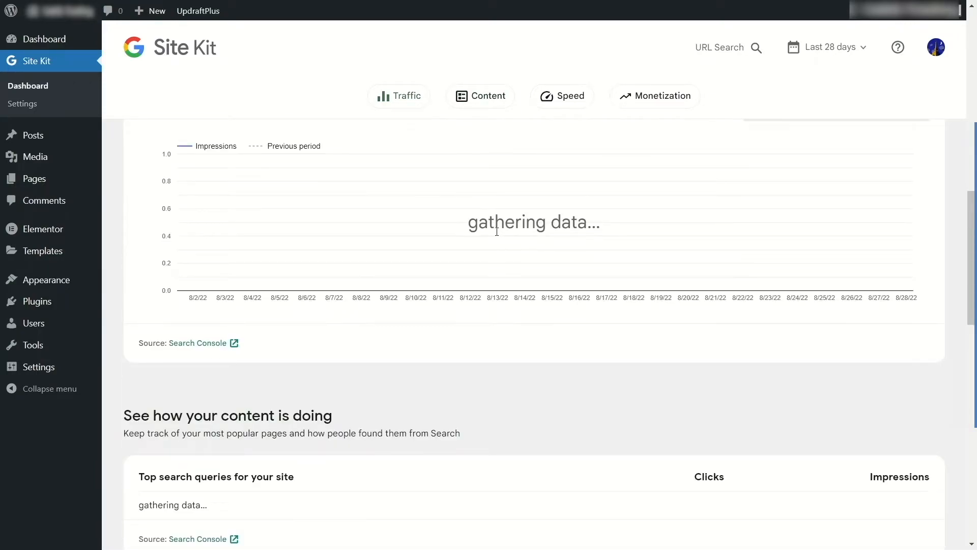
{"action": "scroll", "coordinate": [402, 304], "scroll_direction": "up", "scroll_amount": 5}
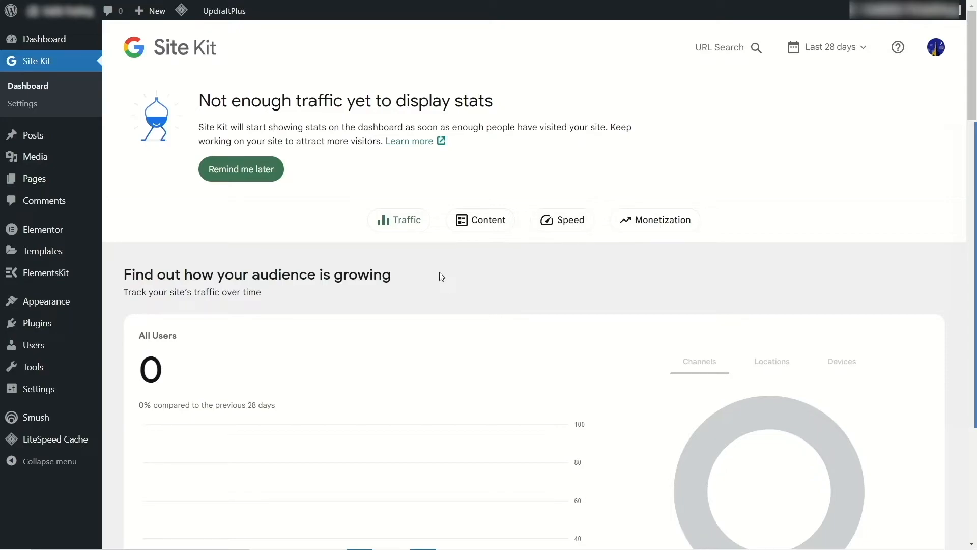
Examine the Site Kit dashboard's All Users chart, channel breakdown and search traffic statistics for the last 28 days.
{"action": "scroll", "coordinate": [439, 275], "scroll_direction": "down", "scroll_amount": 5}
{"action": "scroll", "coordinate": [400, 262], "scroll_direction": "up", "scroll_amount": 5}
{"action": "scroll", "coordinate": [525, 334], "scroll_direction": "down", "scroll_amount": 2}
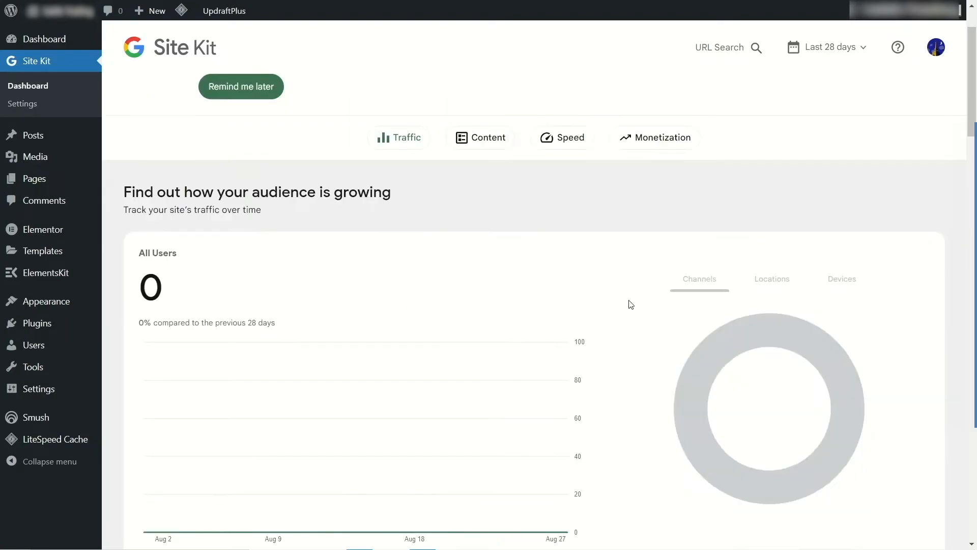
{"action": "scroll", "coordinate": [560, 334], "scroll_direction": "down", "scroll_amount": 3}
{"action": "scroll", "coordinate": [477, 308], "scroll_direction": "up", "scroll_amount": 2}
{"action": "scroll", "coordinate": [450, 307], "scroll_direction": "up", "scroll_amount": 3}
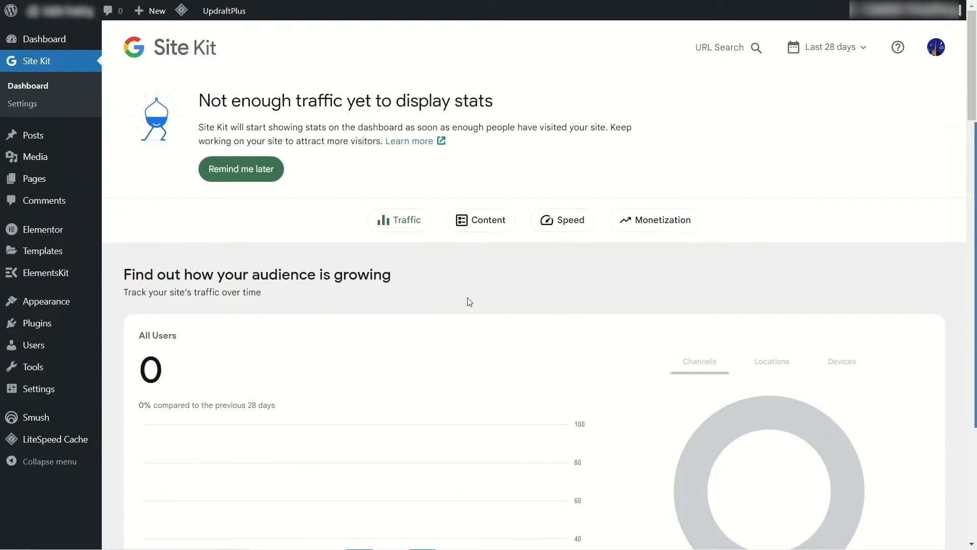
{"action": "scroll", "coordinate": [431, 284], "scroll_direction": "down", "scroll_amount": 3}
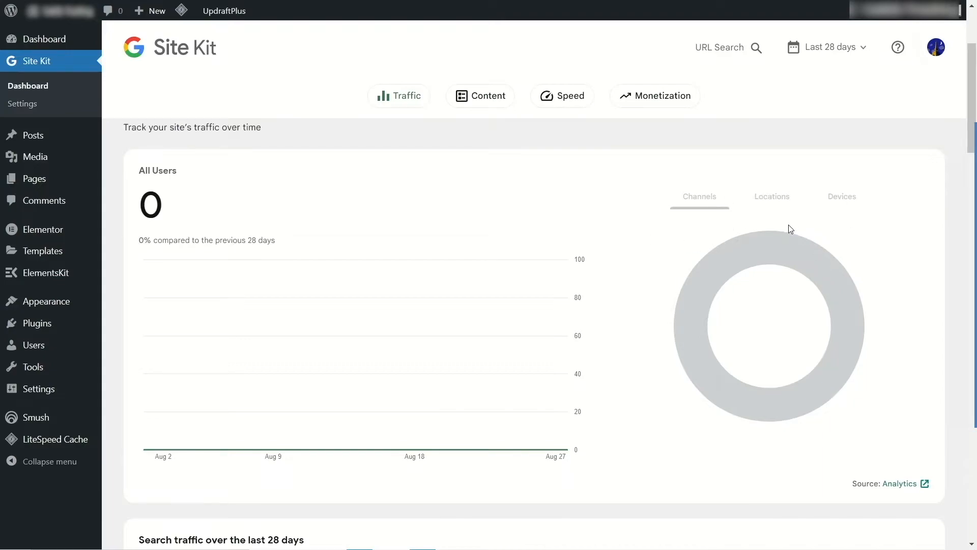
{"action": "scroll", "coordinate": [713, 240], "scroll_direction": "down", "scroll_amount": 6}
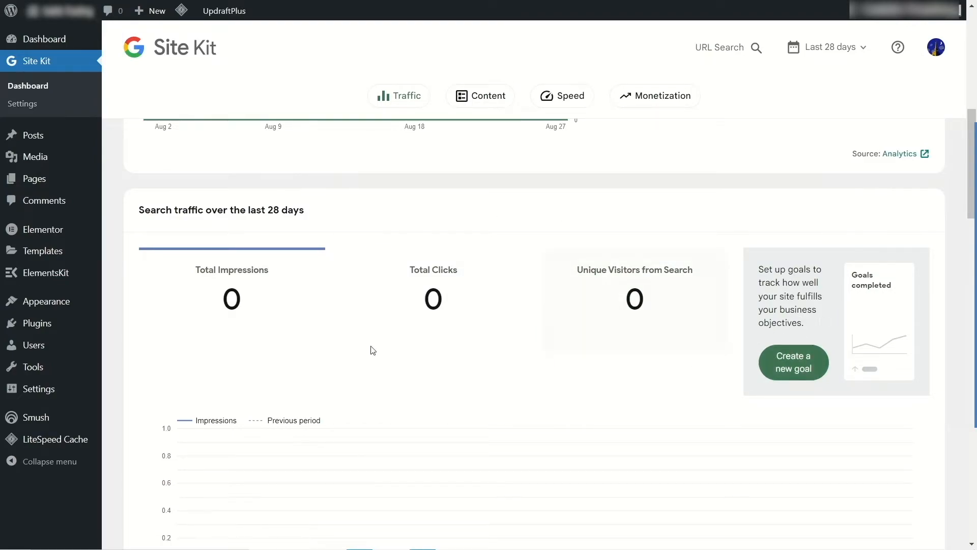
{"action": "scroll", "coordinate": [425, 299], "scroll_direction": "down", "scroll_amount": 3}
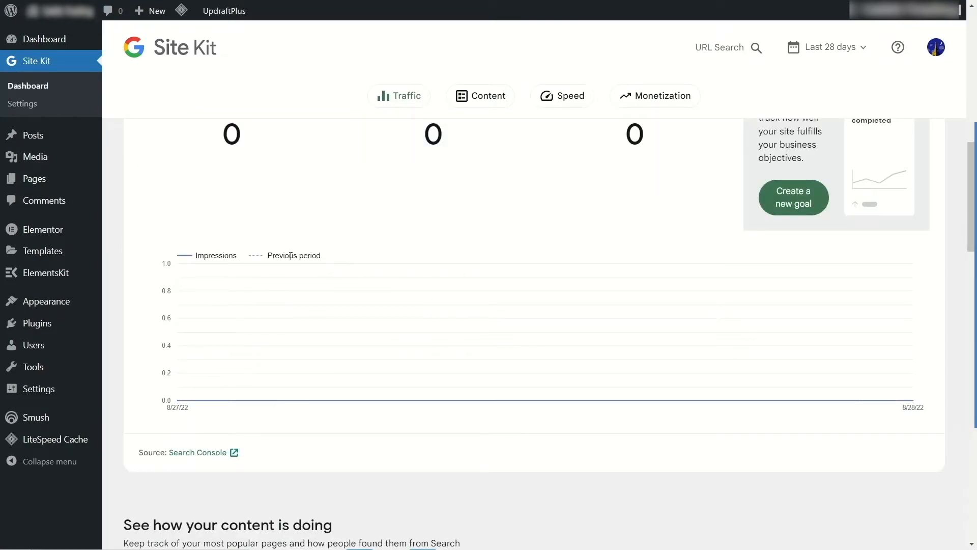
{"action": "mouse_move", "coordinate": [313, 371]}
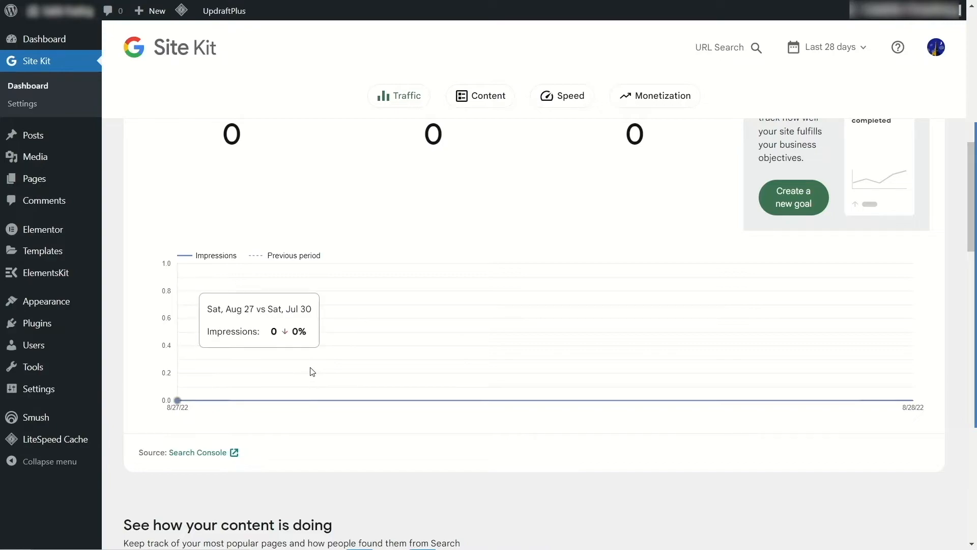
Open the Search Console source report, review its performance data by queries, pages and countries, and close it.
{"action": "left_click", "coordinate": [207, 453]}
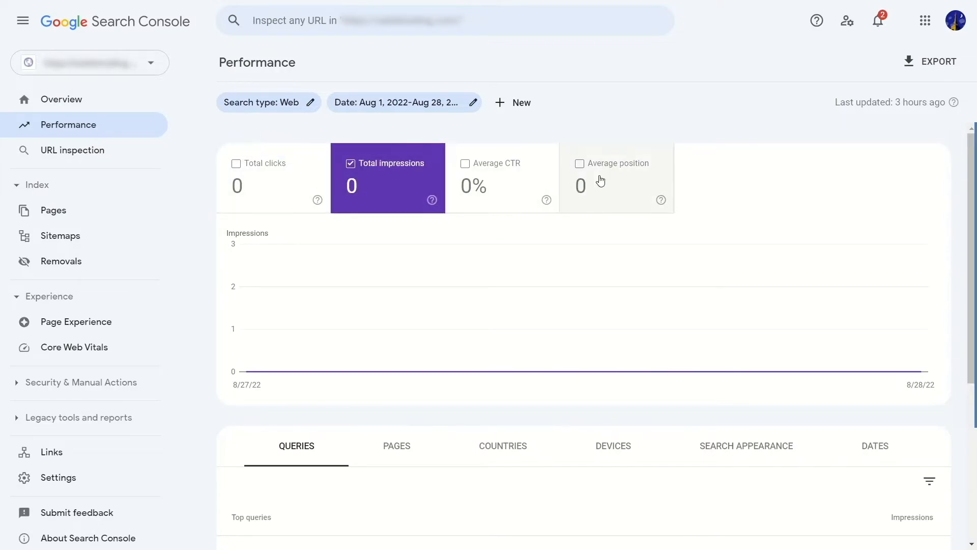
{"action": "scroll", "coordinate": [601, 181], "scroll_direction": "down", "scroll_amount": 4}
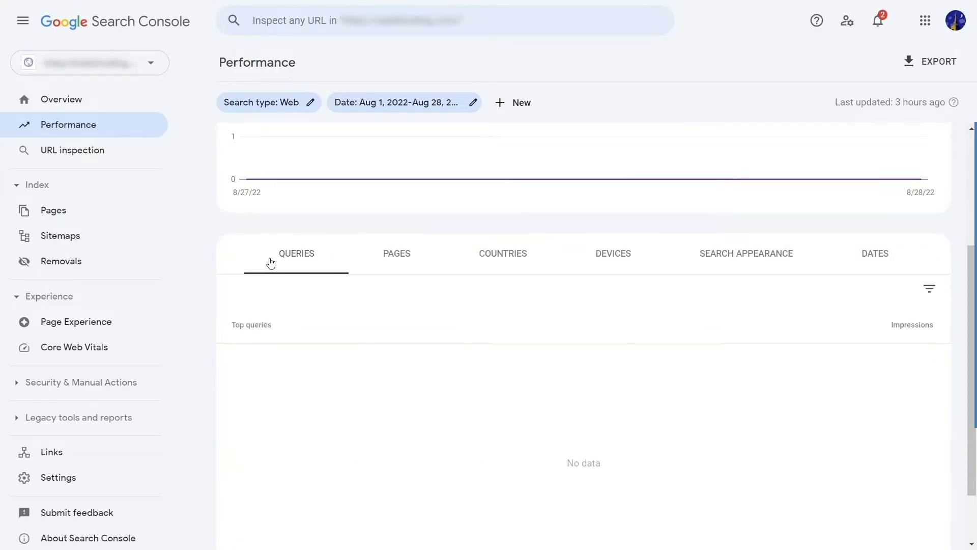
{"action": "left_click", "coordinate": [404, 253]}
{"action": "left_click", "coordinate": [505, 262]}
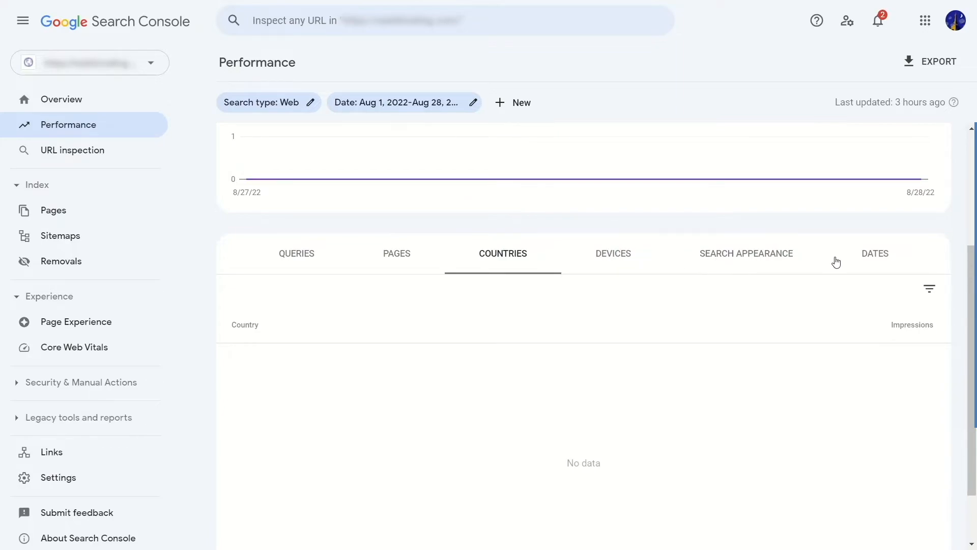
{"action": "scroll", "coordinate": [735, 293], "scroll_direction": "down", "scroll_amount": 2}
{"action": "scroll", "coordinate": [344, 327], "scroll_direction": "up", "scroll_amount": 5}
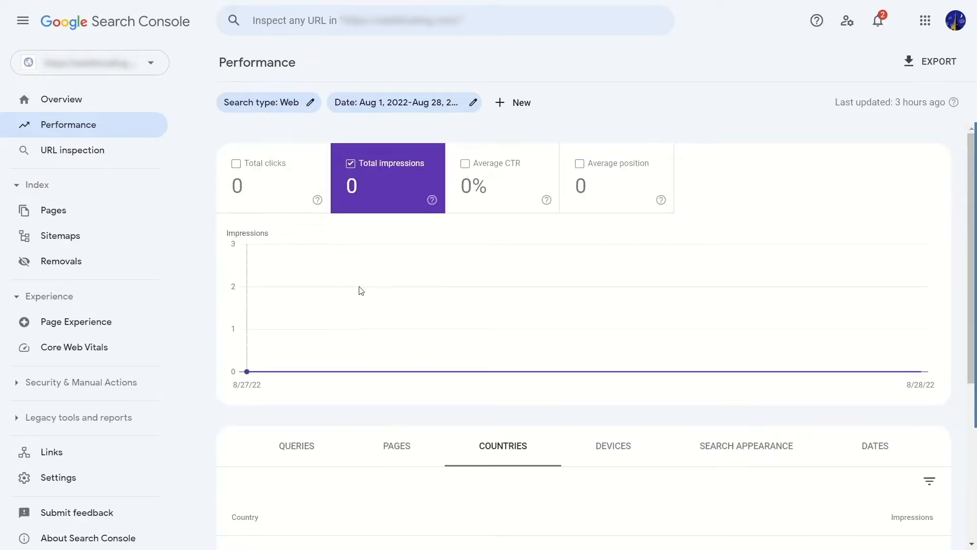
{"action": "key", "text": "ctrl+w"}
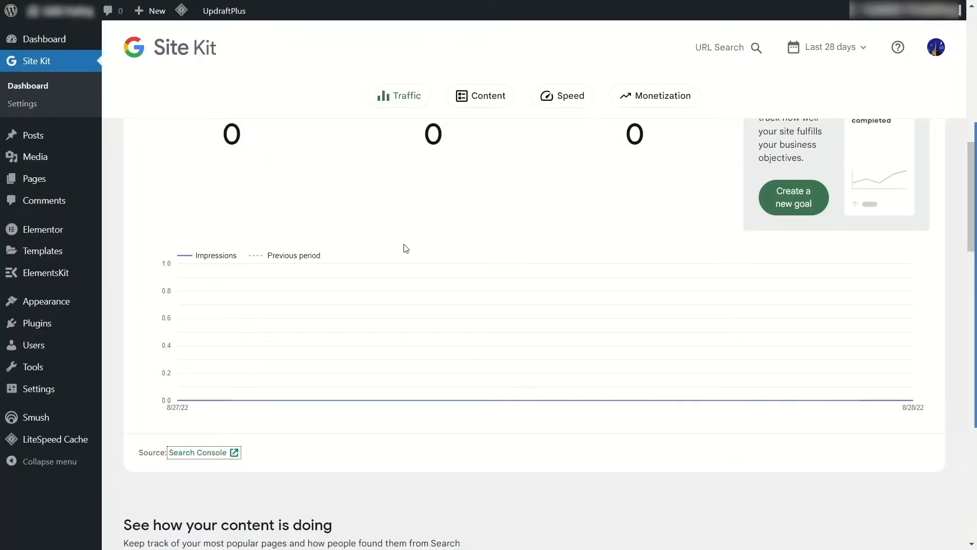
Open the Site Kit settings and review the connected services and the additional services available to connect.
{"action": "scroll", "coordinate": [405, 248], "scroll_direction": "up", "scroll_amount": 10}
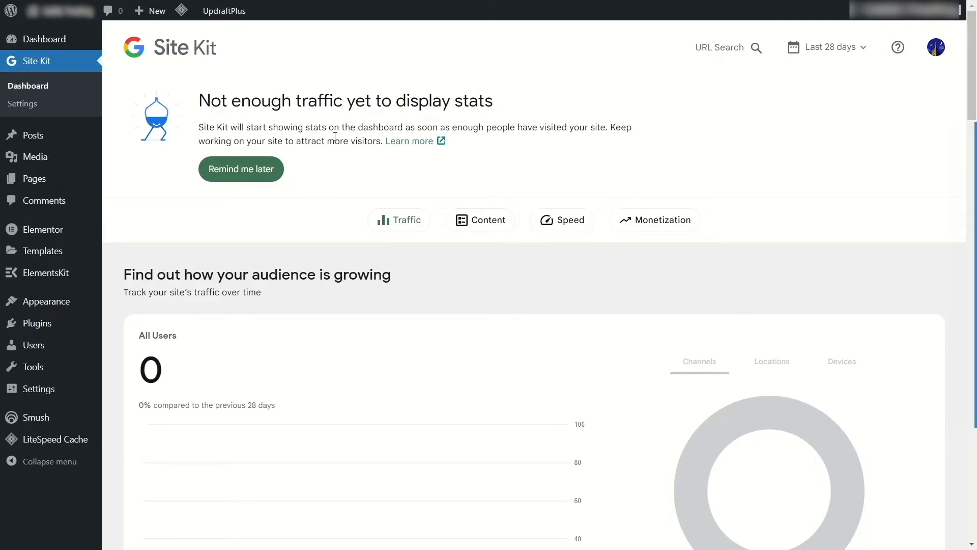
{"action": "left_click", "coordinate": [35, 109]}
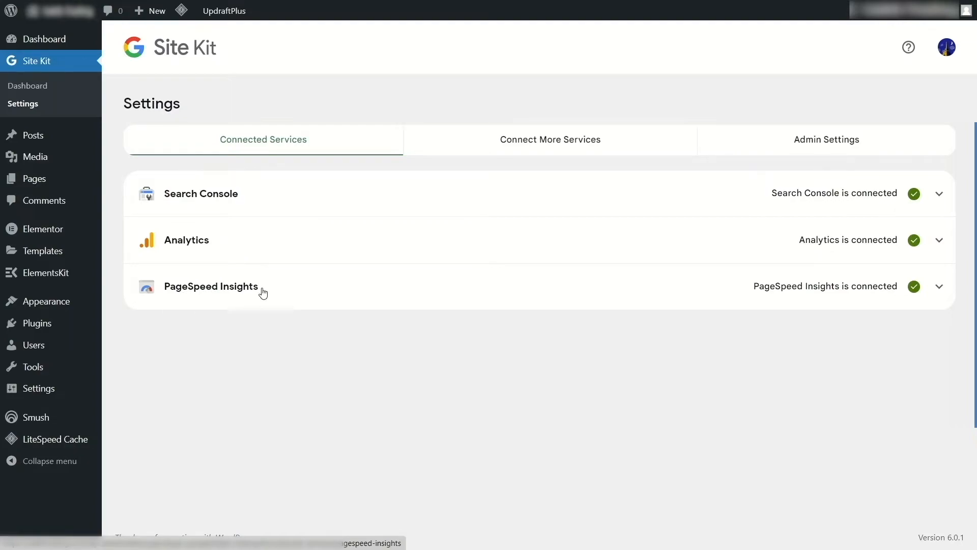
{"action": "left_click", "coordinate": [537, 140]}
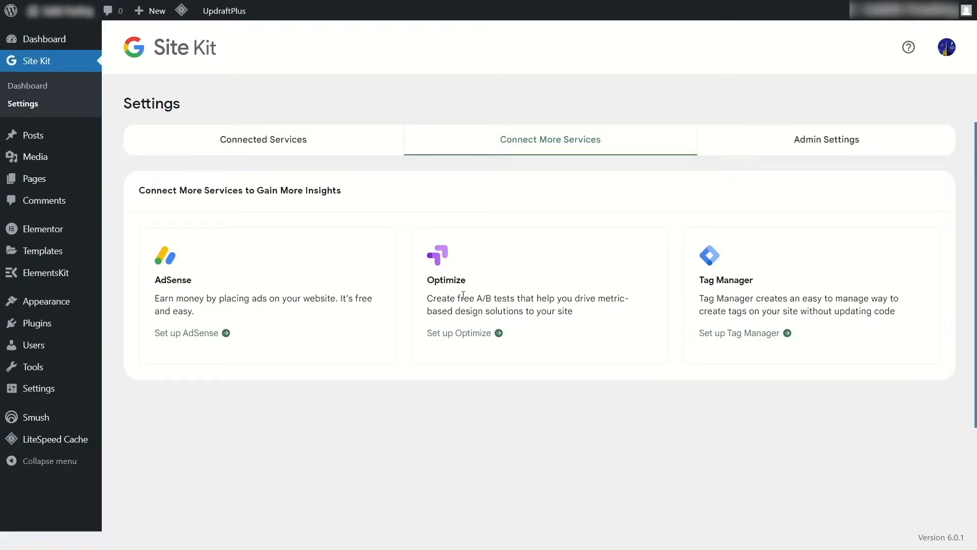
{"action": "left_click", "coordinate": [227, 138]}
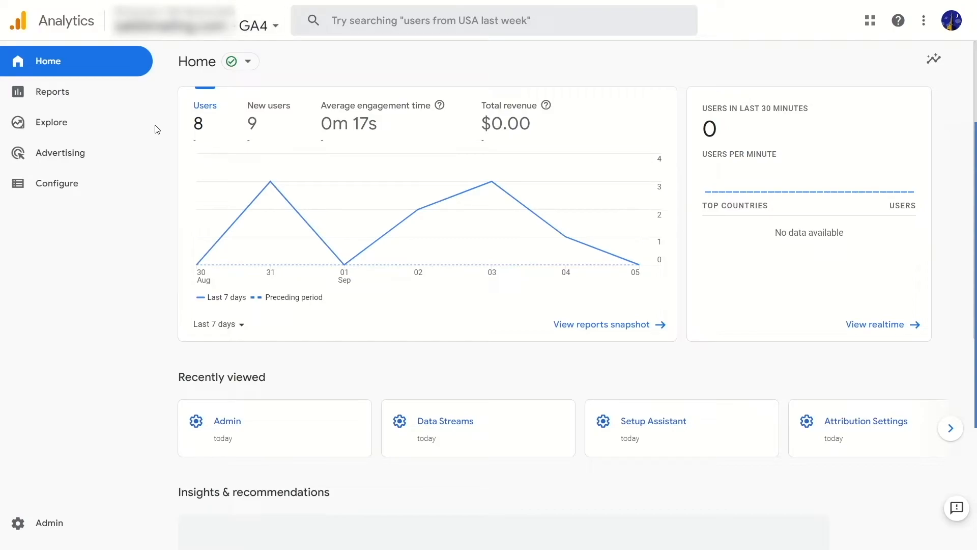
Open the web stream details of the GA4 property's data stream from the property administration settings.
{"action": "left_click", "coordinate": [67, 537]}
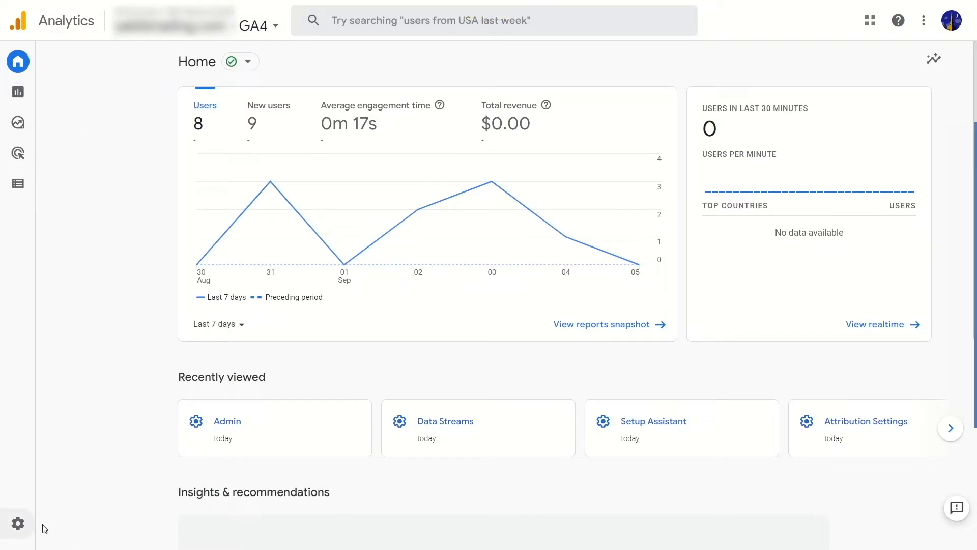
{"action": "mouse_move", "coordinate": [26, 526]}
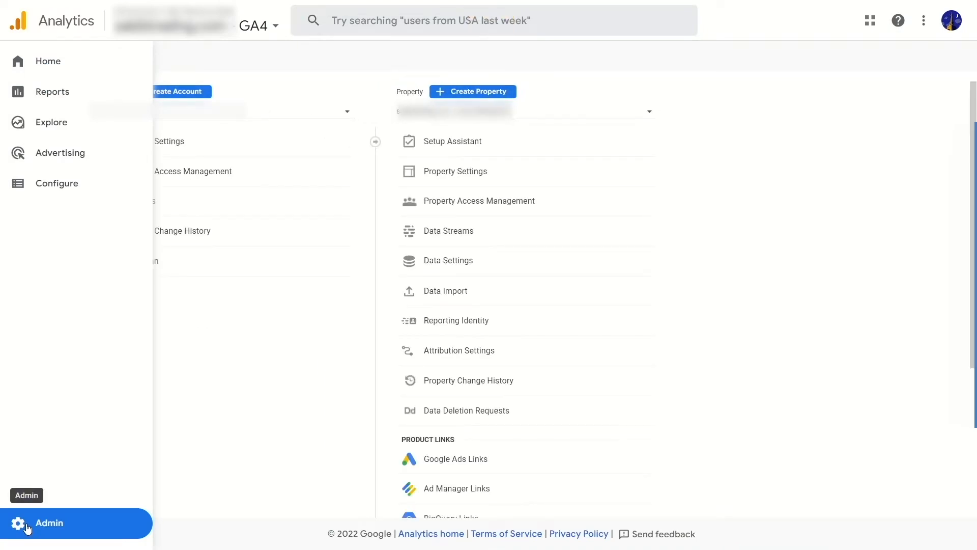
{"action": "left_click", "coordinate": [479, 237]}
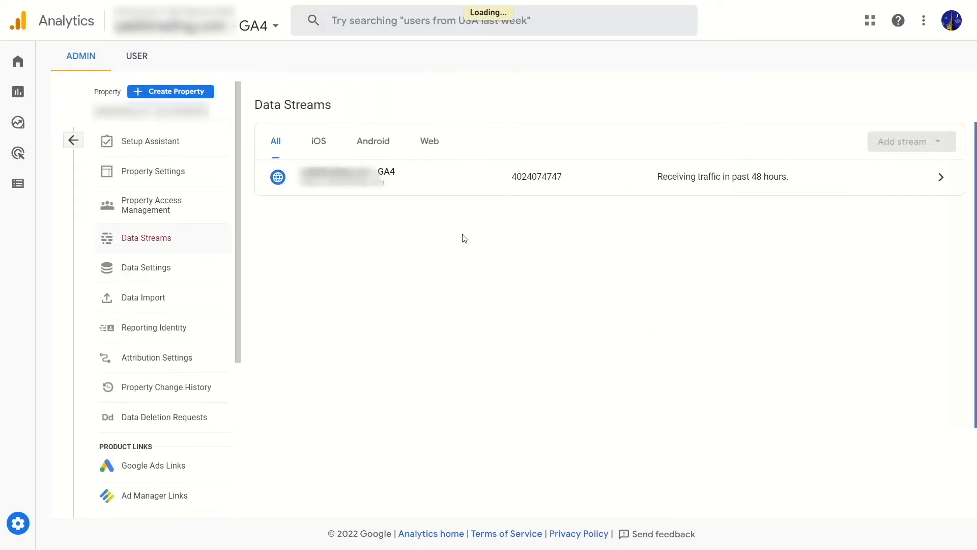
{"action": "left_click", "coordinate": [369, 190]}
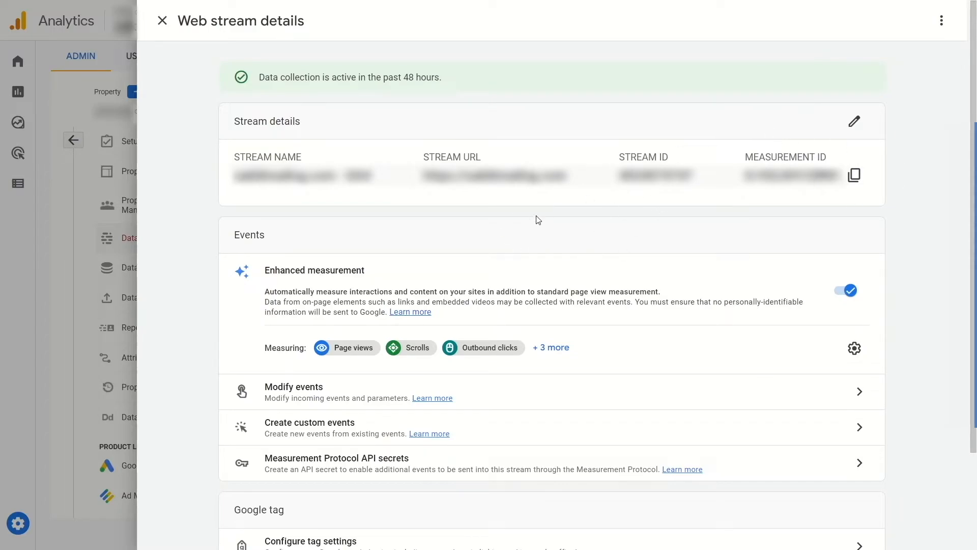
View the stream's tag instructions and copy the Google tag code for manual installation.
{"action": "scroll", "coordinate": [554, 212], "scroll_direction": "down", "scroll_amount": 3}
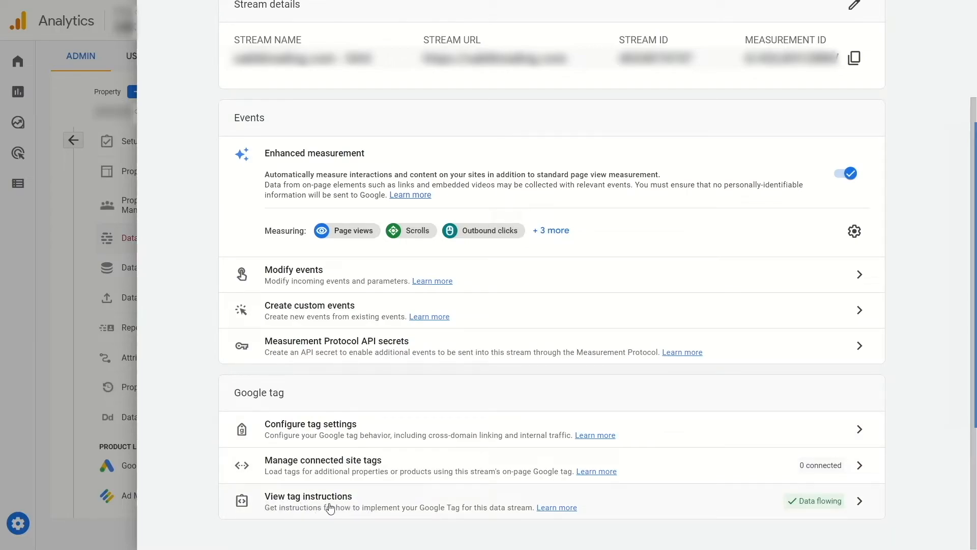
{"action": "left_click", "coordinate": [367, 507]}
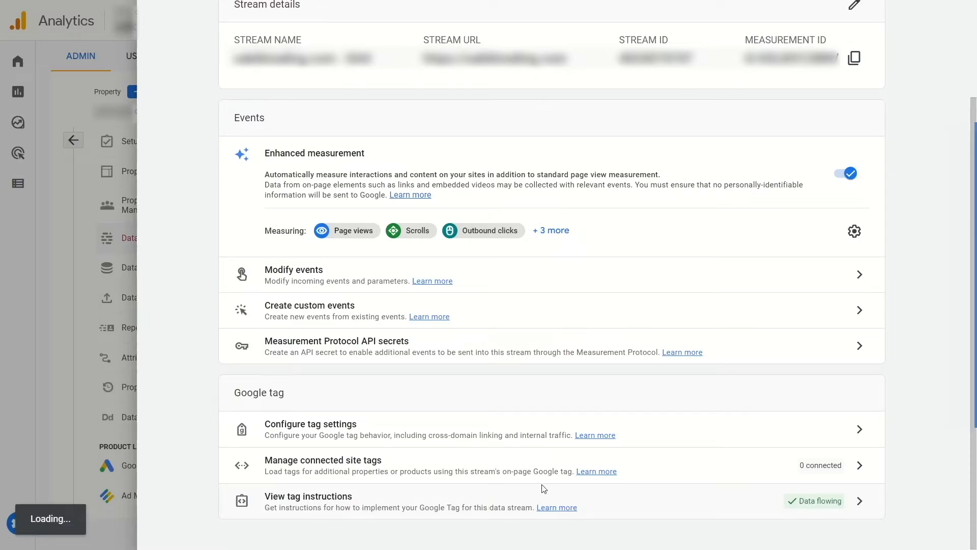
{"action": "left_click", "coordinate": [345, 496]}
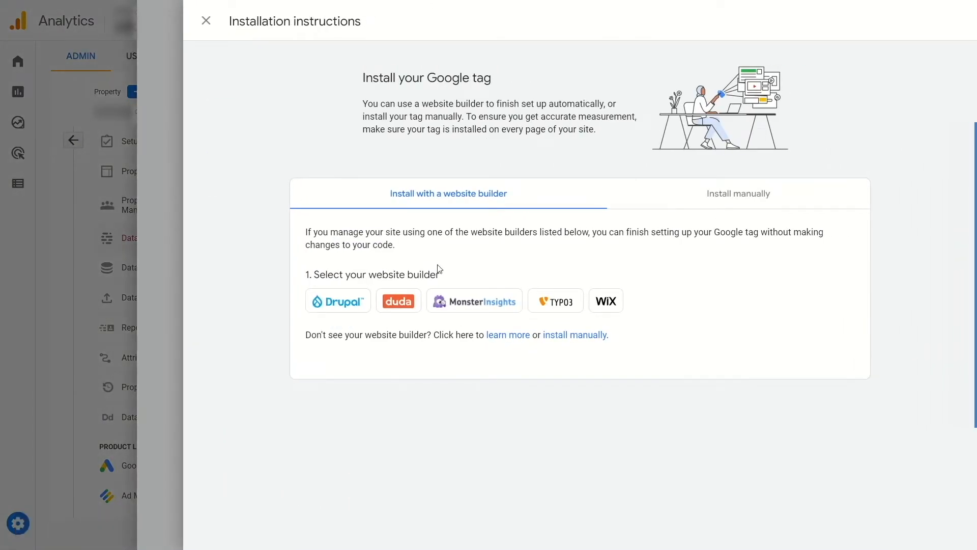
{"action": "left_click", "coordinate": [728, 194]}
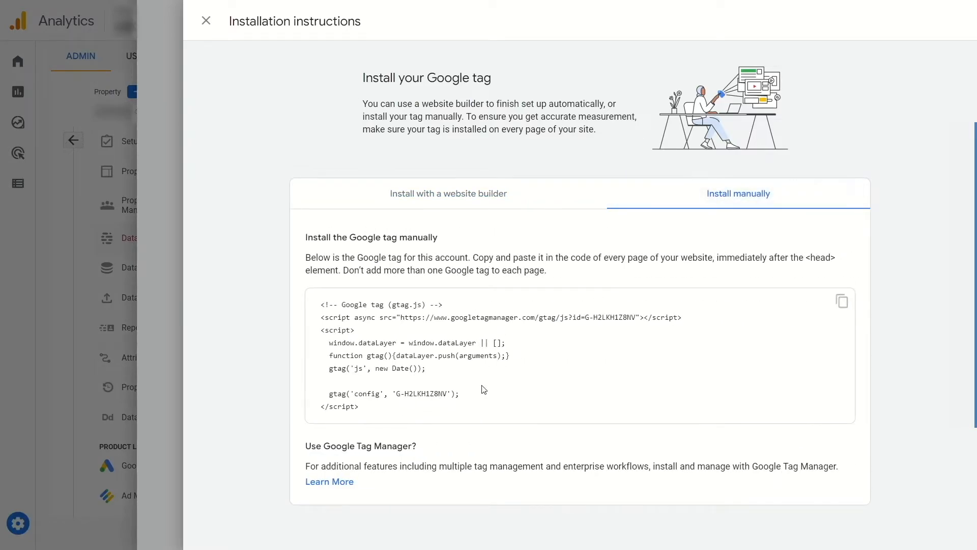
{"action": "left_click", "coordinate": [841, 302]}
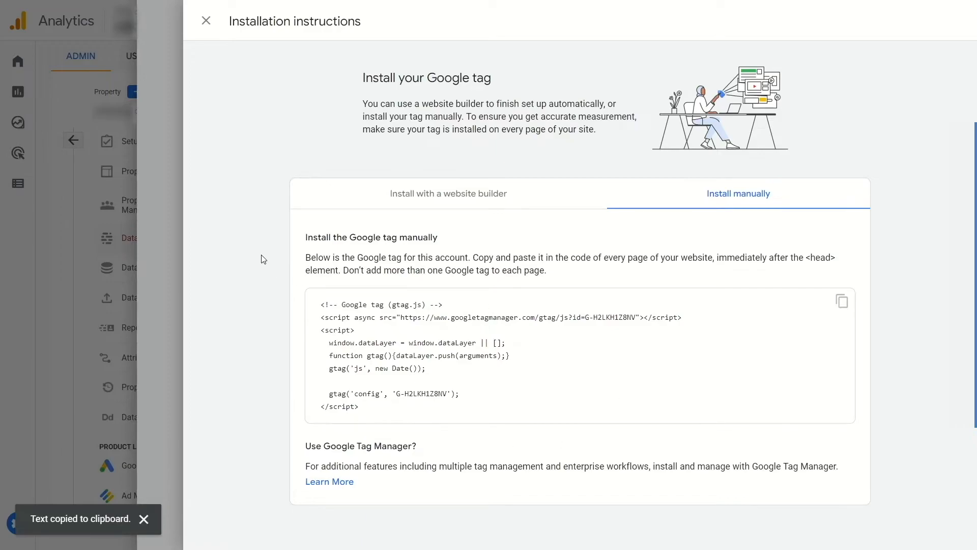
Switch to the WordPress dashboard and open the Astra theme's Theme Header file (header.php) in the Theme File Editor.
{"action": "key", "text": "ctrl+Tab"}
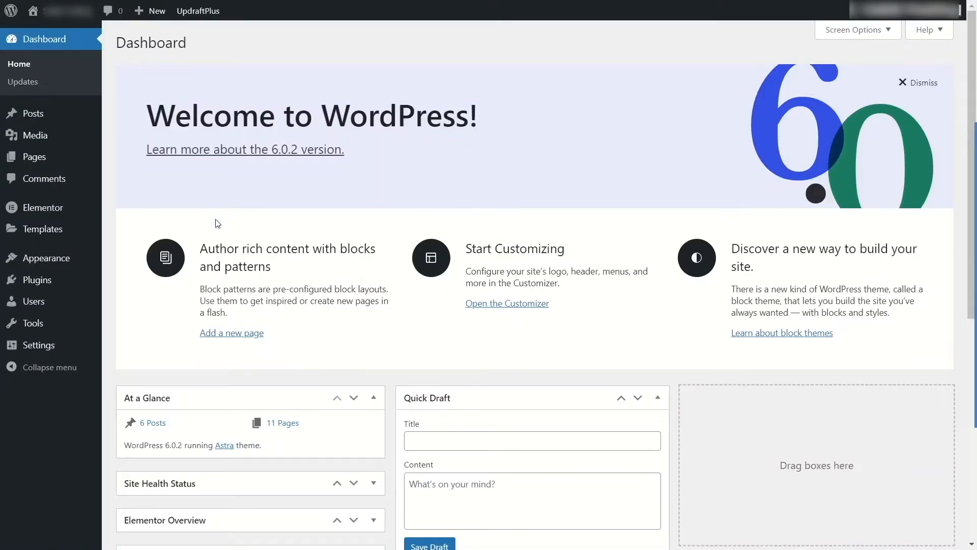
{"action": "mouse_move", "coordinate": [83, 257]}
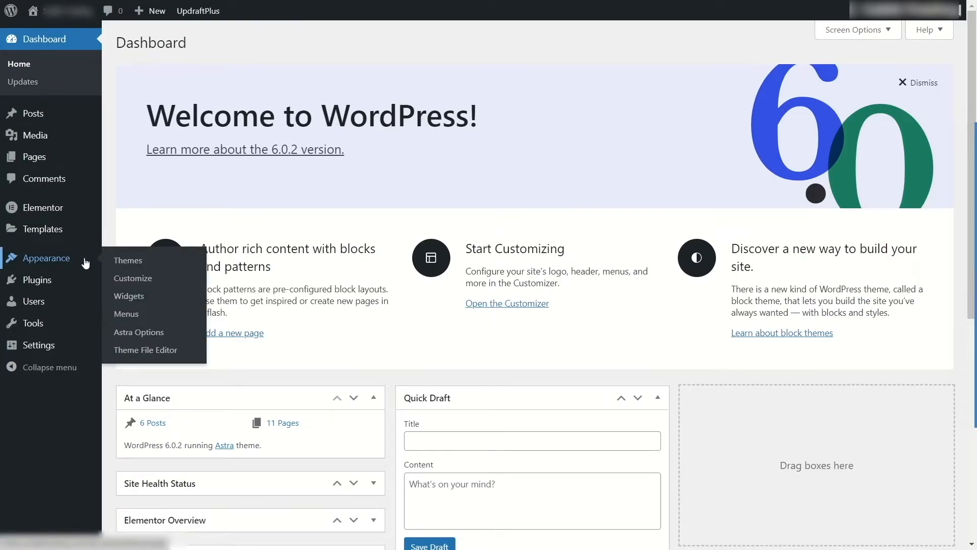
{"action": "left_click", "coordinate": [146, 350]}
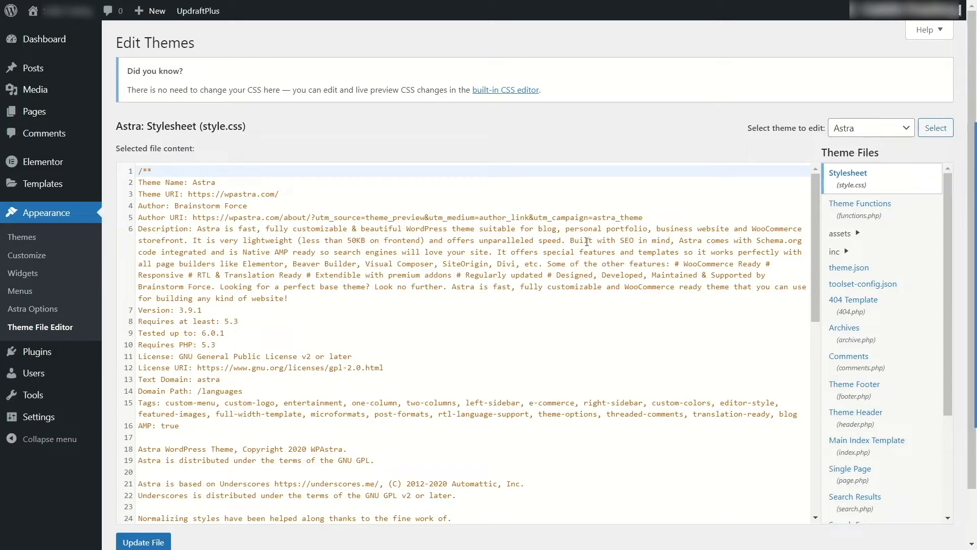
{"action": "scroll", "coordinate": [900, 286], "scroll_direction": "down", "scroll_amount": 3}
{"action": "scroll", "coordinate": [900, 286], "scroll_direction": "up", "scroll_amount": 3}
{"action": "left_click", "coordinate": [870, 424]}
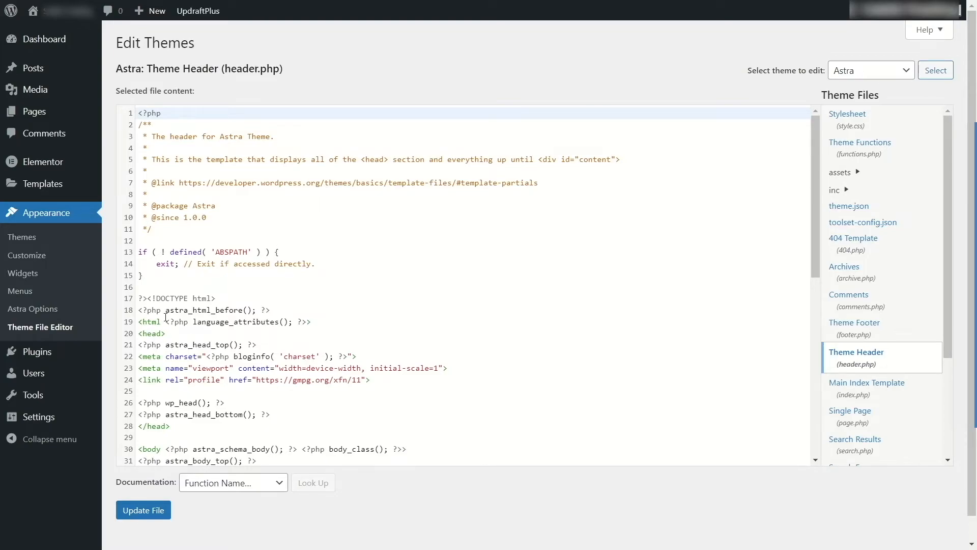
Paste the Google tag code on a new line just above the closing </head> tag in header.php and update the file.
{"action": "scroll", "coordinate": [165, 317], "scroll_direction": "down", "scroll_amount": 2}
{"action": "left_click", "coordinate": [153, 222]}
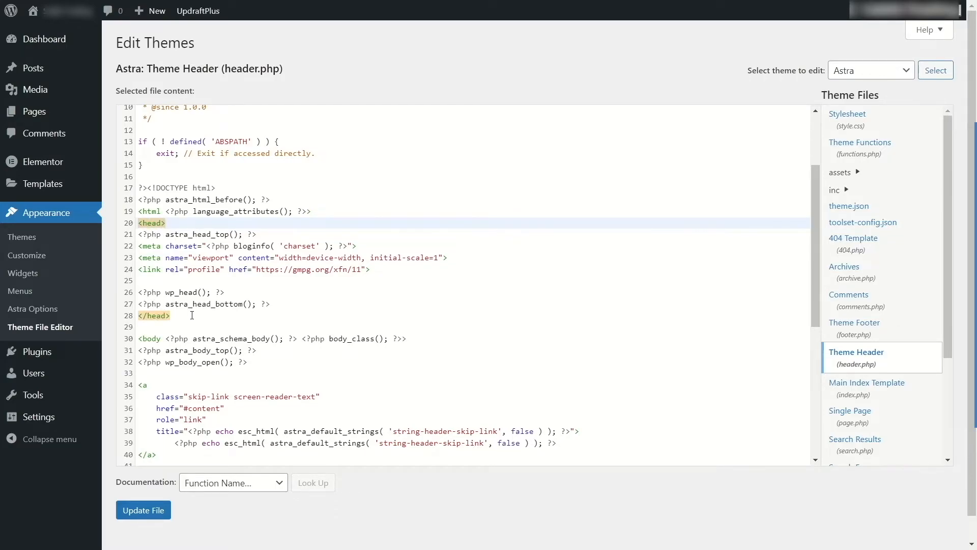
{"action": "left_click", "coordinate": [286, 305]}
{"action": "key", "text": "Return"}
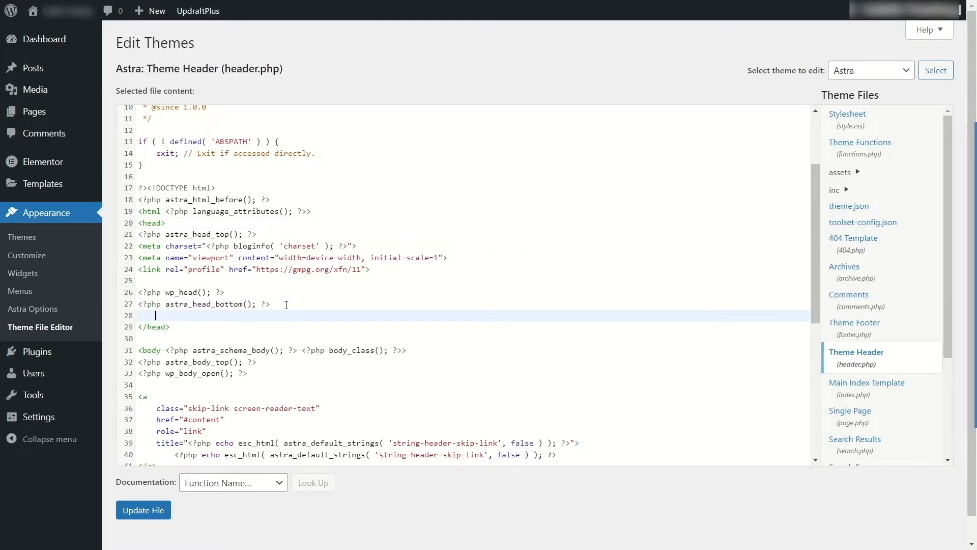
{"action": "key", "text": "ctrl+v"}
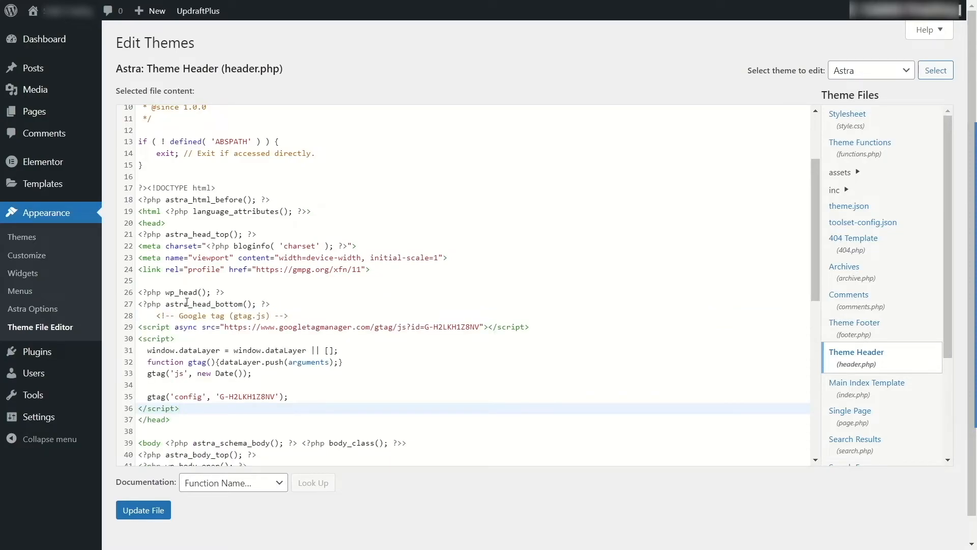
{"action": "left_click", "coordinate": [145, 515]}
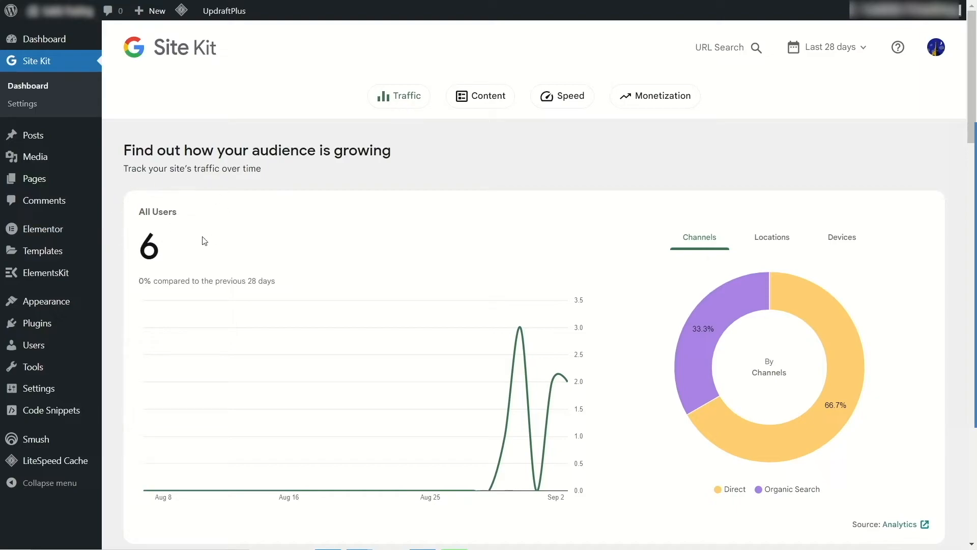
Review the Site Kit dashboard's All Users figure, channel shares, search traffic and top content for the last 28 days.
{"action": "left_click_drag", "start_coordinate": [204, 245], "coordinate": [133, 252]}
{"action": "left_click", "coordinate": [417, 231]}
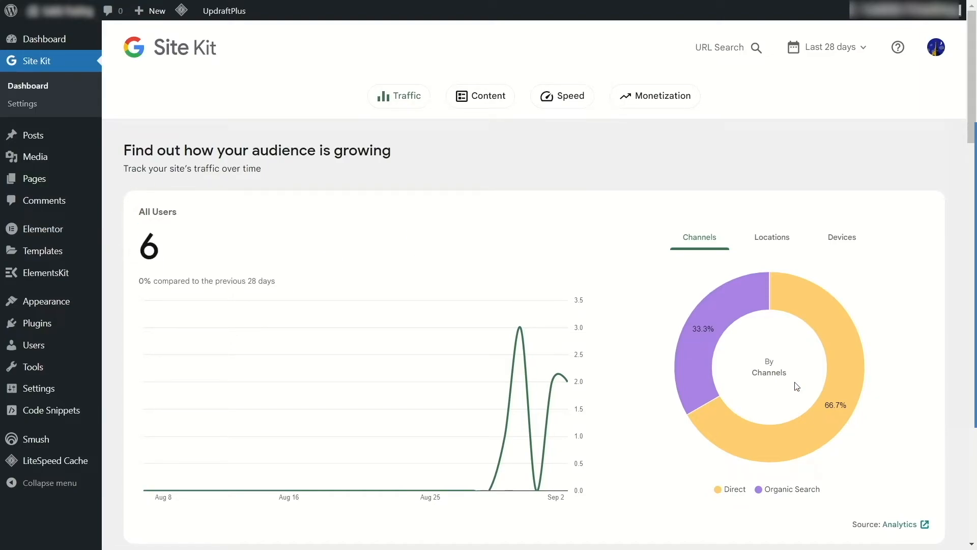
{"action": "scroll", "coordinate": [763, 353], "scroll_direction": "down", "scroll_amount": 2}
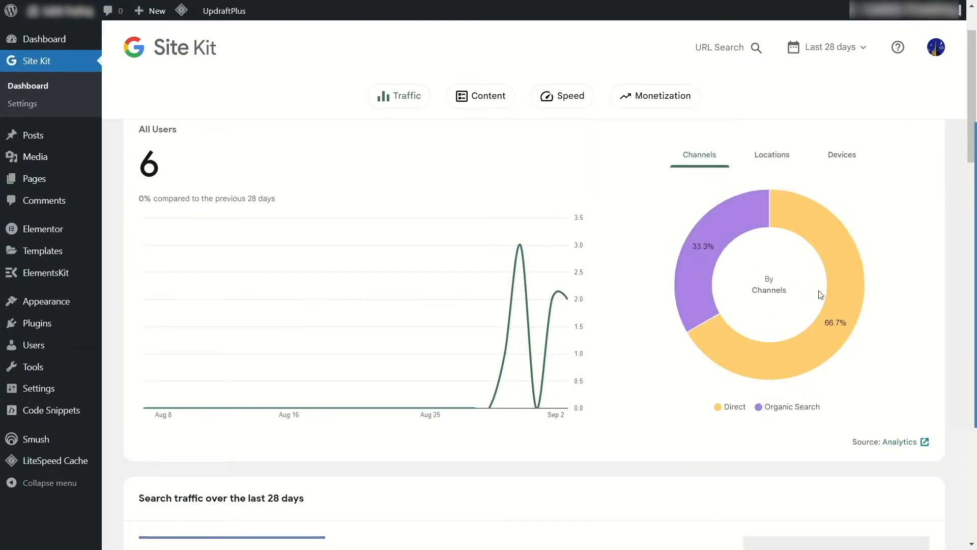
{"action": "mouse_move", "coordinate": [837, 343]}
{"action": "mouse_move", "coordinate": [711, 245]}
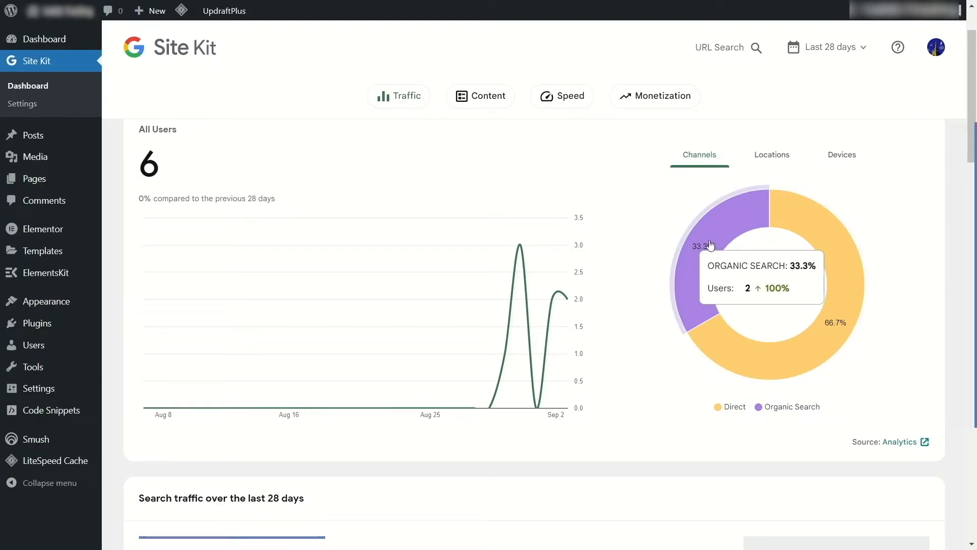
{"action": "scroll", "coordinate": [561, 228], "scroll_direction": "down", "scroll_amount": 8}
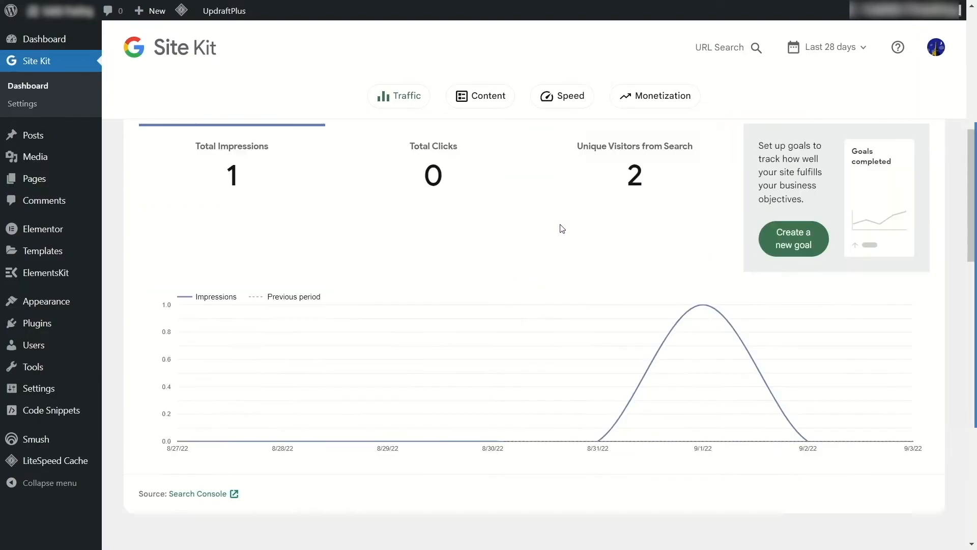
{"action": "scroll", "coordinate": [456, 215], "scroll_direction": "down", "scroll_amount": 6}
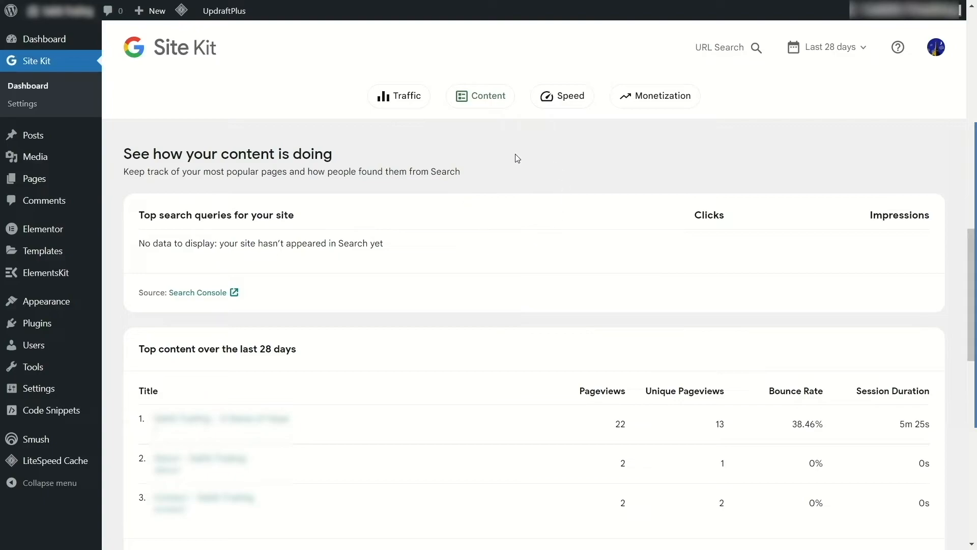
{"action": "scroll", "coordinate": [534, 306], "scroll_direction": "up", "scroll_amount": 10}
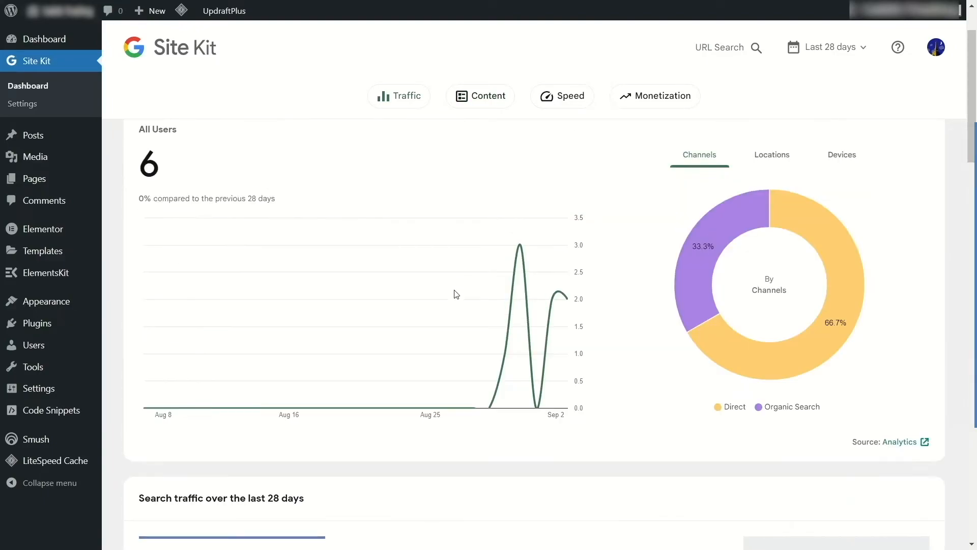
{"action": "scroll", "coordinate": [430, 309], "scroll_direction": "up", "scroll_amount": 2}
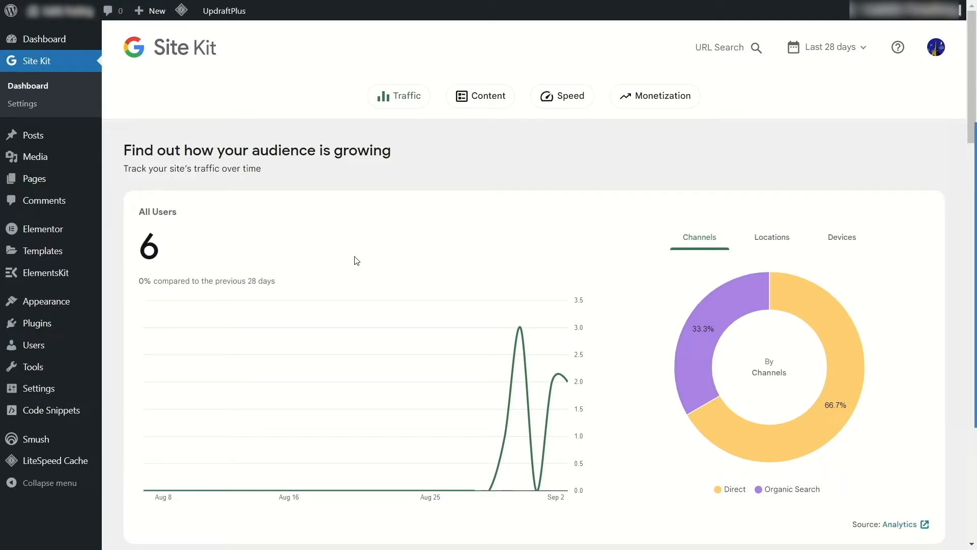
Switch to the Universal Analytics home page and review its user acquisition, visit time, country and device cards.
{"action": "key", "text": "ctrl+Tab"}
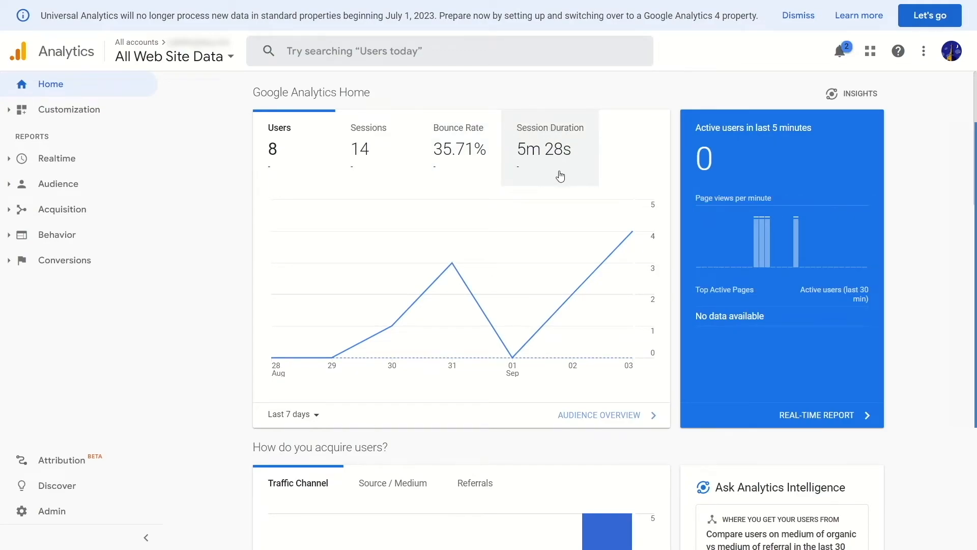
{"action": "scroll", "coordinate": [558, 175], "scroll_direction": "down", "scroll_amount": 3}
{"action": "scroll", "coordinate": [559, 176], "scroll_direction": "down", "scroll_amount": 3}
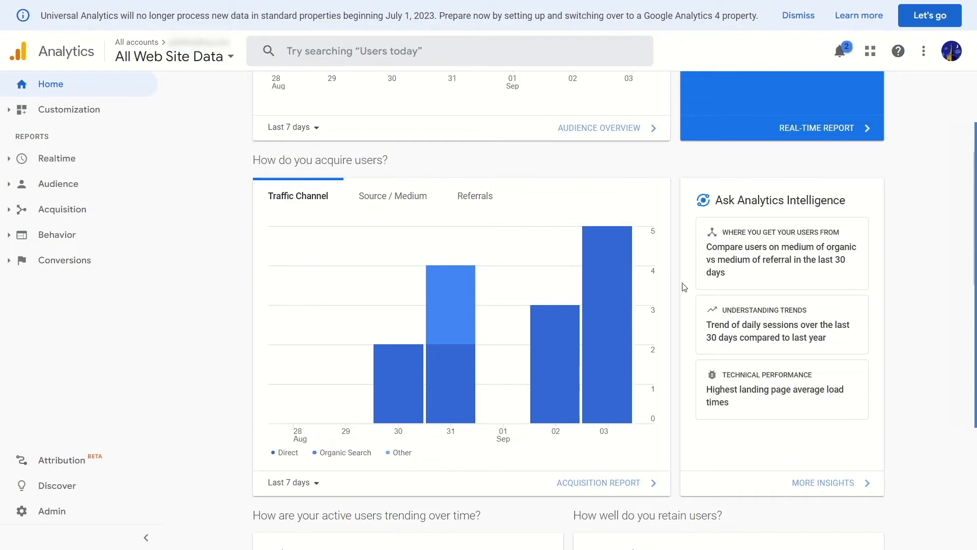
{"action": "scroll", "coordinate": [569, 341], "scroll_direction": "down", "scroll_amount": 7}
{"action": "scroll", "coordinate": [570, 340], "scroll_direction": "down", "scroll_amount": 6}
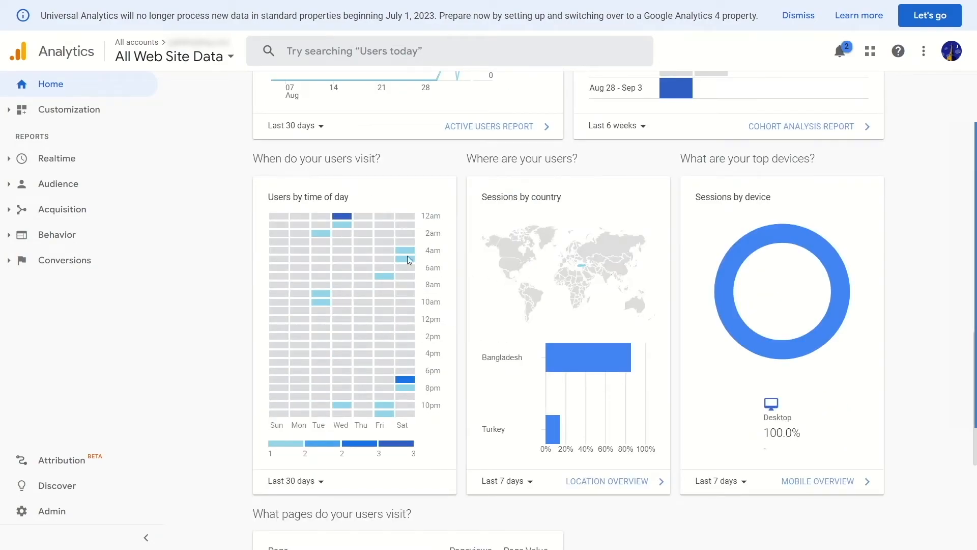
{"action": "scroll", "coordinate": [554, 285], "scroll_direction": "up", "scroll_amount": 18}
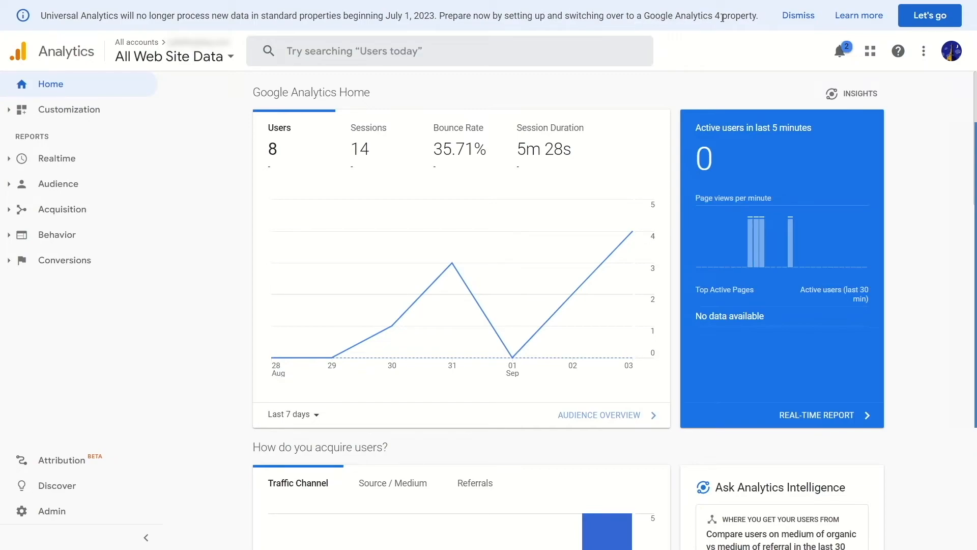
Dismiss the Universal Analytics notice and switch from All Web Site Data to the GA4 property.
{"action": "left_click", "coordinate": [797, 16]}
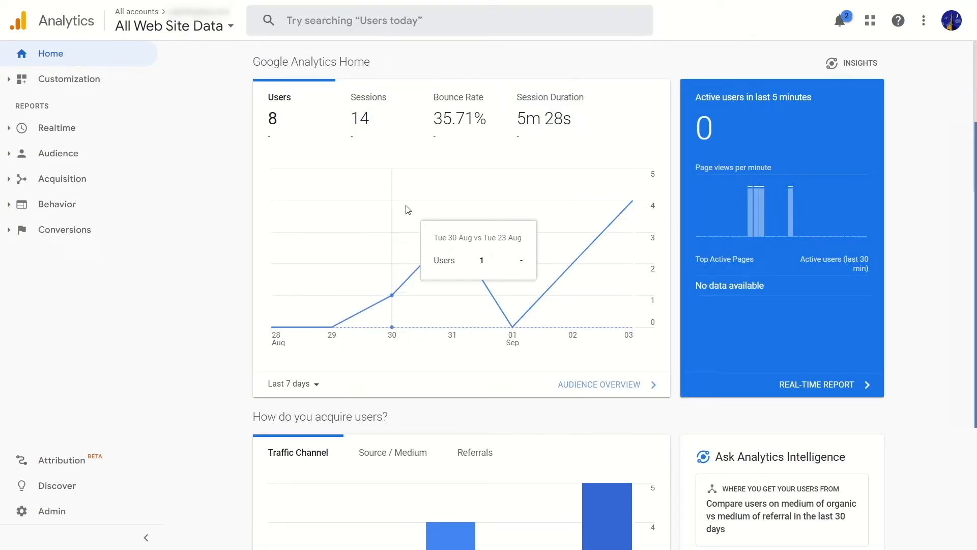
{"action": "left_click", "coordinate": [147, 32]}
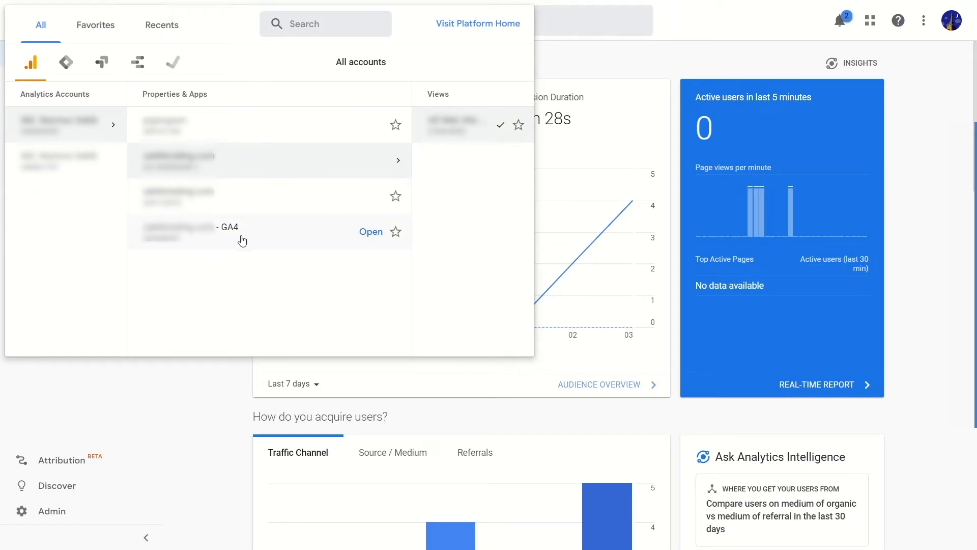
{"action": "left_click", "coordinate": [216, 235]}
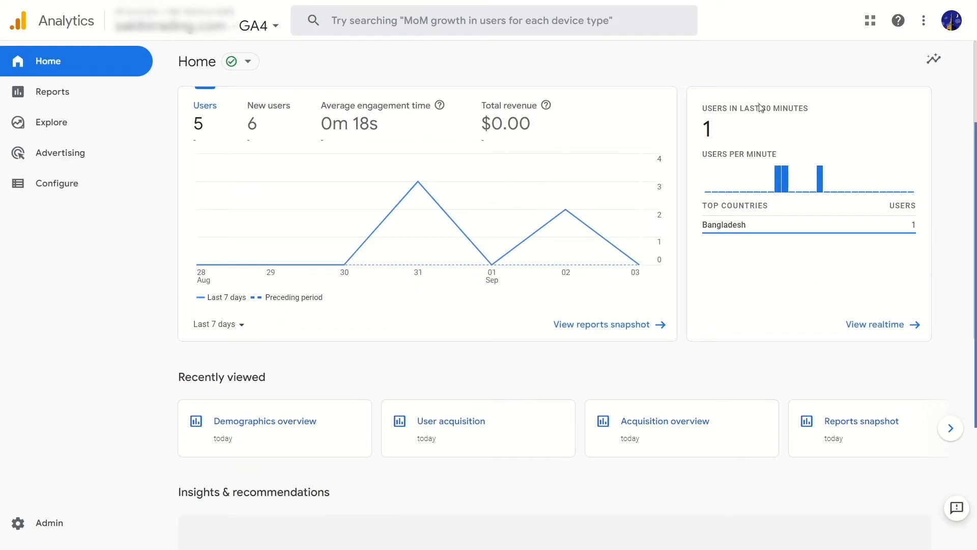
Look over the GA4 Home overview and open the Reports snapshot to examine new users by first user default channel grouping.
{"action": "scroll", "coordinate": [684, 146], "scroll_direction": "down", "scroll_amount": 7}
{"action": "scroll", "coordinate": [599, 142], "scroll_direction": "up", "scroll_amount": 7}
{"action": "scroll", "coordinate": [436, 190], "scroll_direction": "down", "scroll_amount": 2}
{"action": "scroll", "coordinate": [319, 255], "scroll_direction": "up", "scroll_amount": 2}
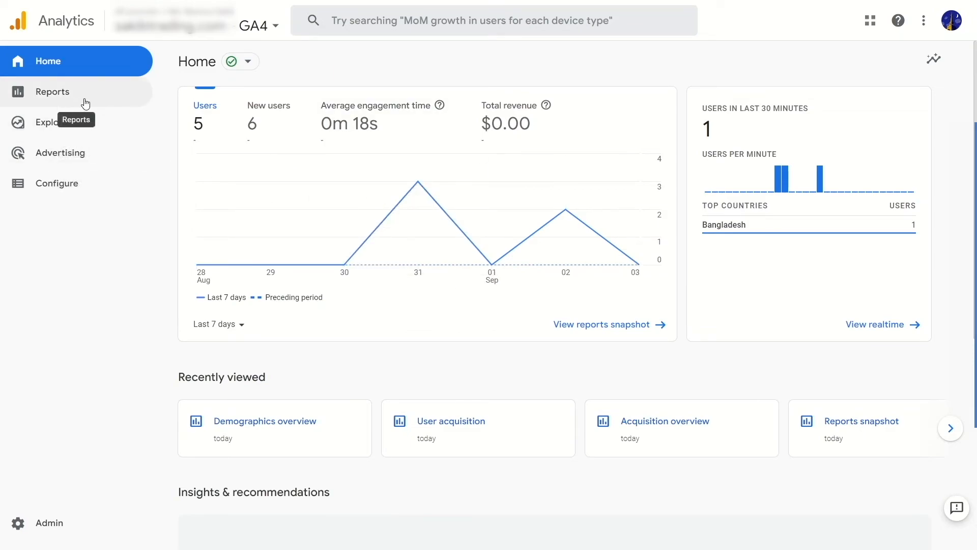
{"action": "left_click", "coordinate": [61, 99]}
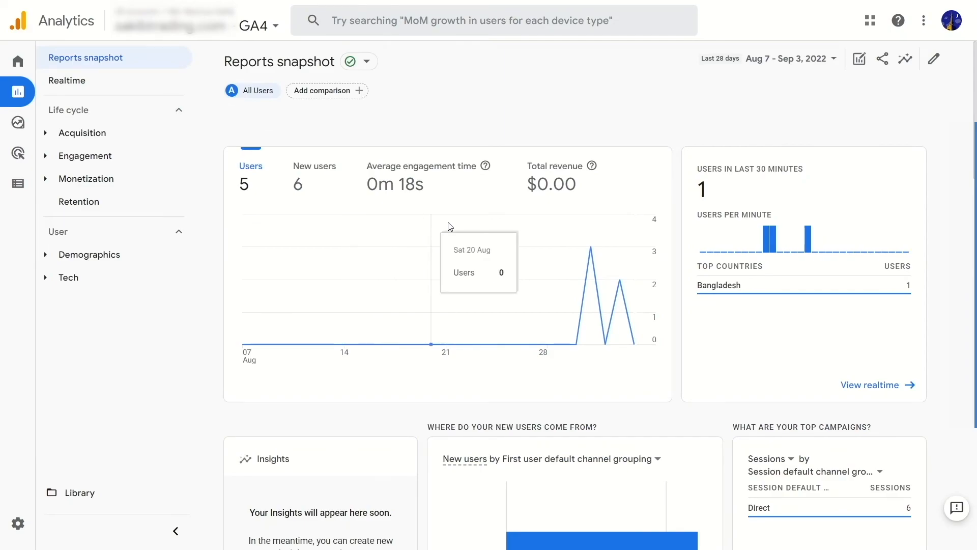
{"action": "scroll", "coordinate": [387, 168], "scroll_direction": "down", "scroll_amount": 6}
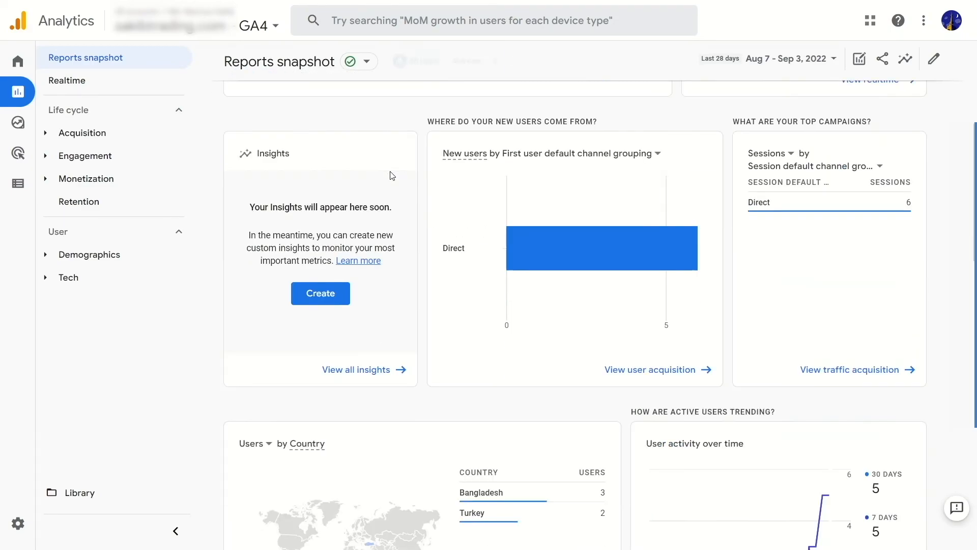
{"action": "mouse_move", "coordinate": [582, 245]}
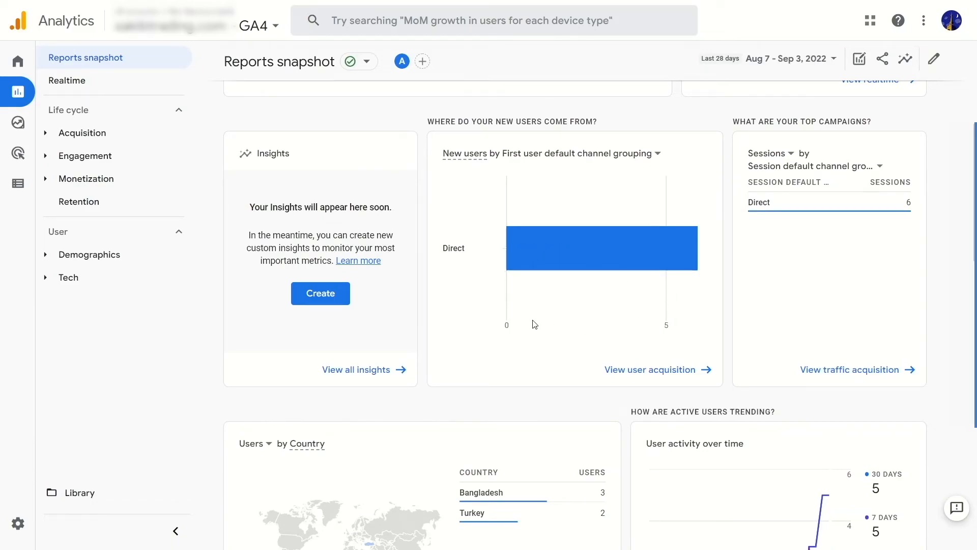
Review the Reports snapshot's cards for users by country, user activity over time, cohort retention, page views and top events.
{"action": "scroll", "coordinate": [664, 310], "scroll_direction": "down", "scroll_amount": 5}
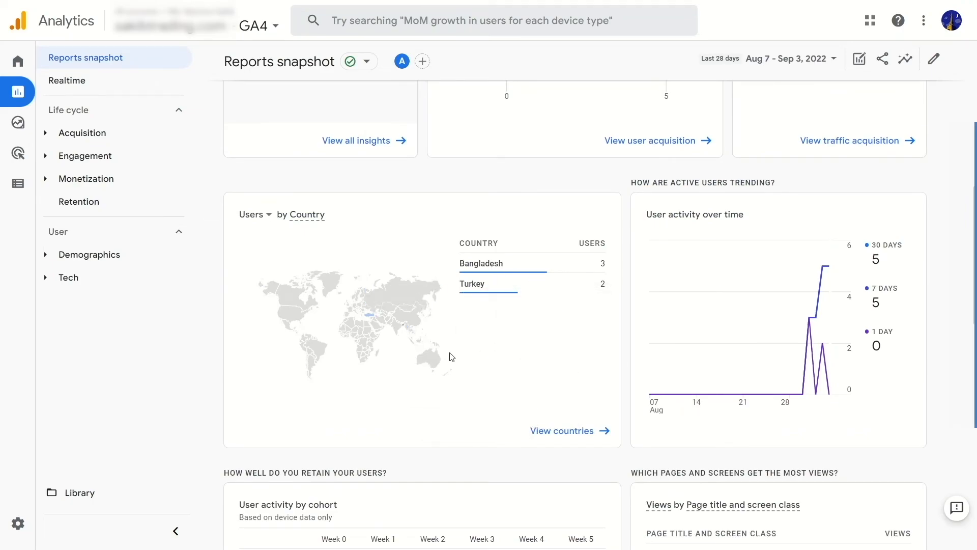
{"action": "mouse_move", "coordinate": [478, 298]}
{"action": "scroll", "coordinate": [294, 266], "scroll_direction": "down", "scroll_amount": 6}
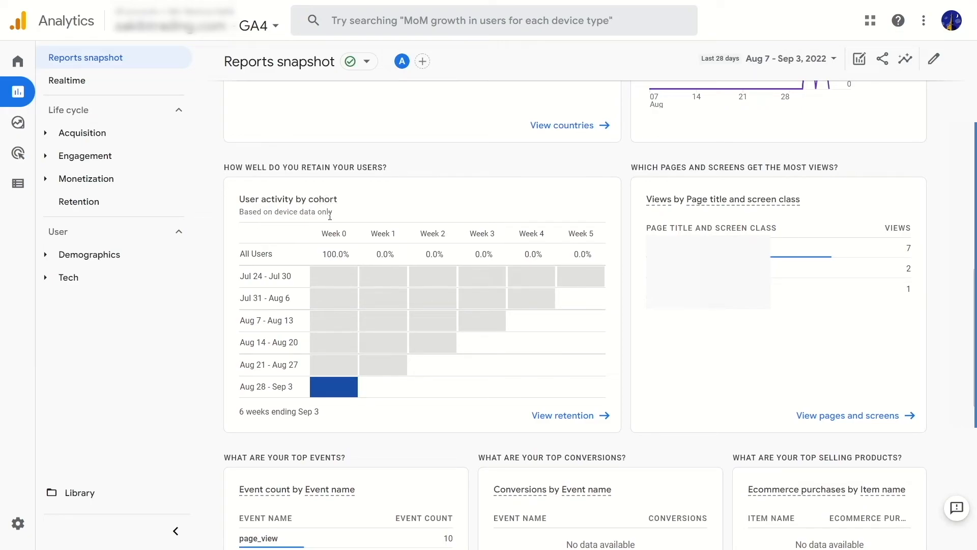
{"action": "scroll", "coordinate": [349, 356], "scroll_direction": "down", "scroll_amount": 5}
{"action": "scroll", "coordinate": [514, 338], "scroll_direction": "up", "scroll_amount": 10}
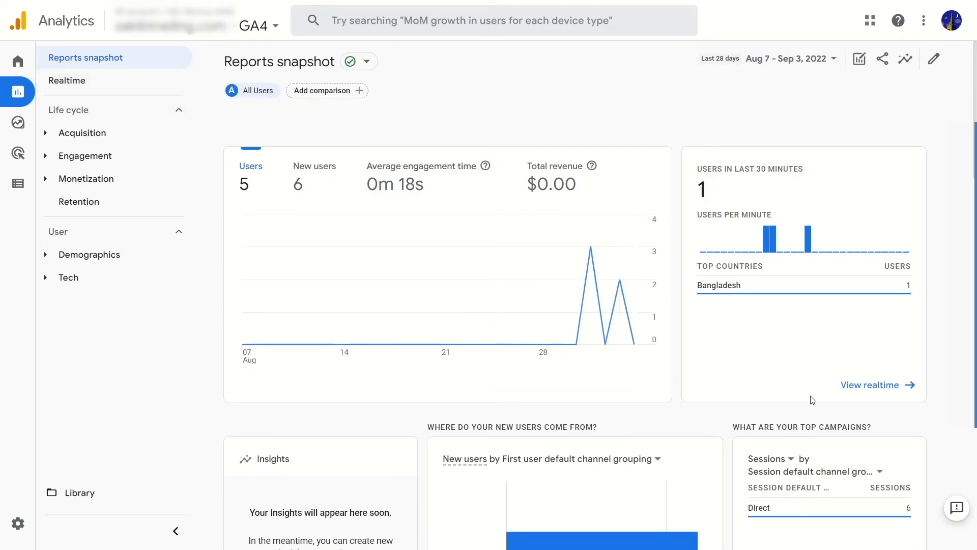
Open the Realtime overview from the Reports snapshot and examine users in the last 30 minutes and users per minute.
{"action": "left_click", "coordinate": [865, 391]}
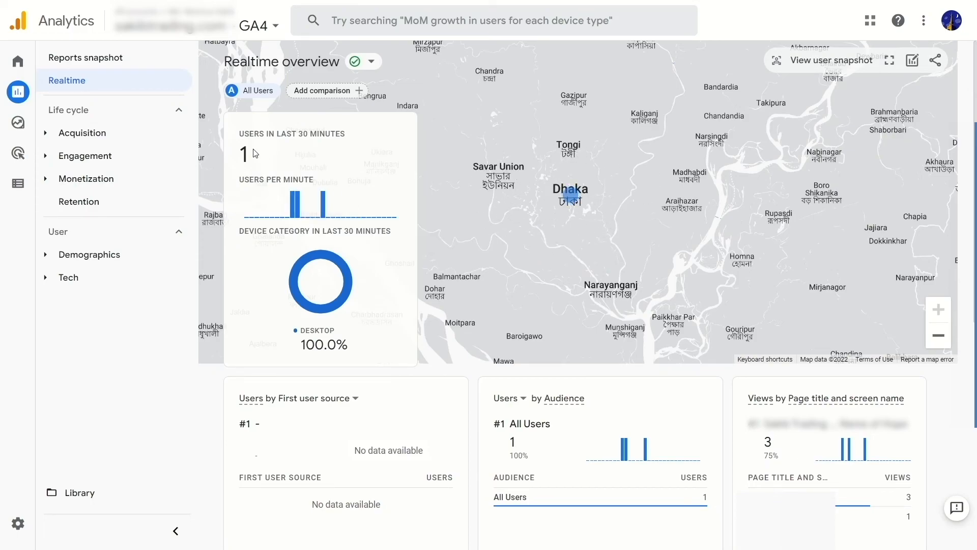
{"action": "mouse_move", "coordinate": [326, 203]}
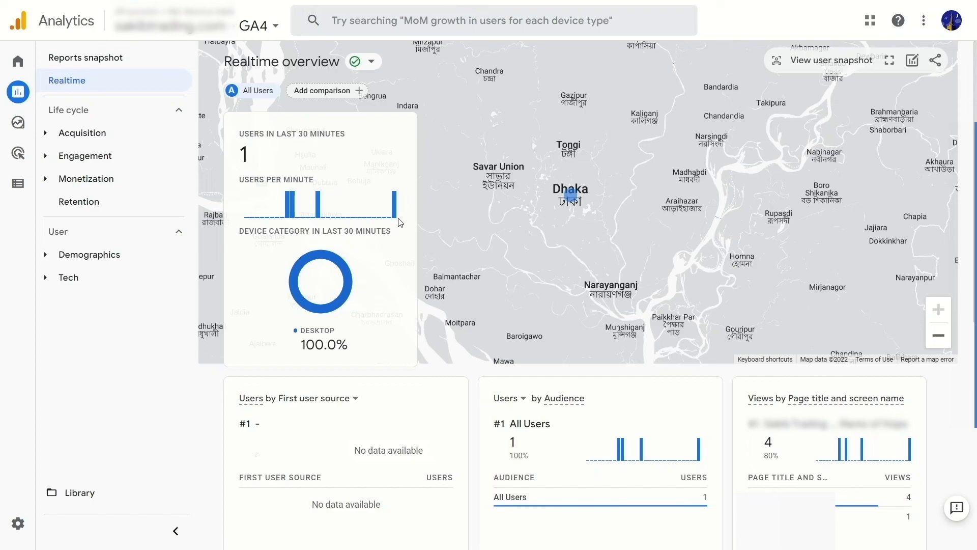
{"action": "mouse_move", "coordinate": [396, 199]}
Return to the GA4 Home page to check its users overview and reopen the Reports snapshot.
{"action": "mouse_move", "coordinate": [51, 59]}
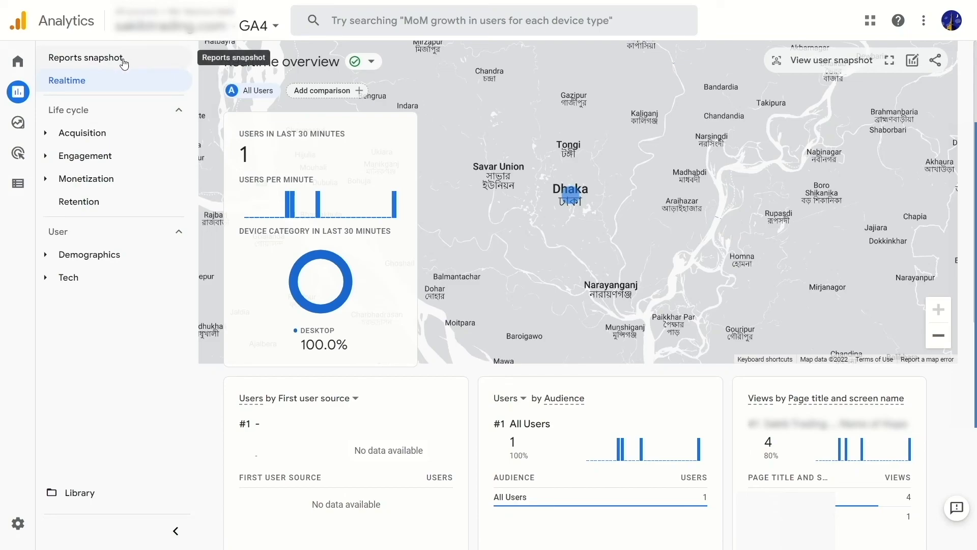
{"action": "mouse_move", "coordinate": [20, 61]}
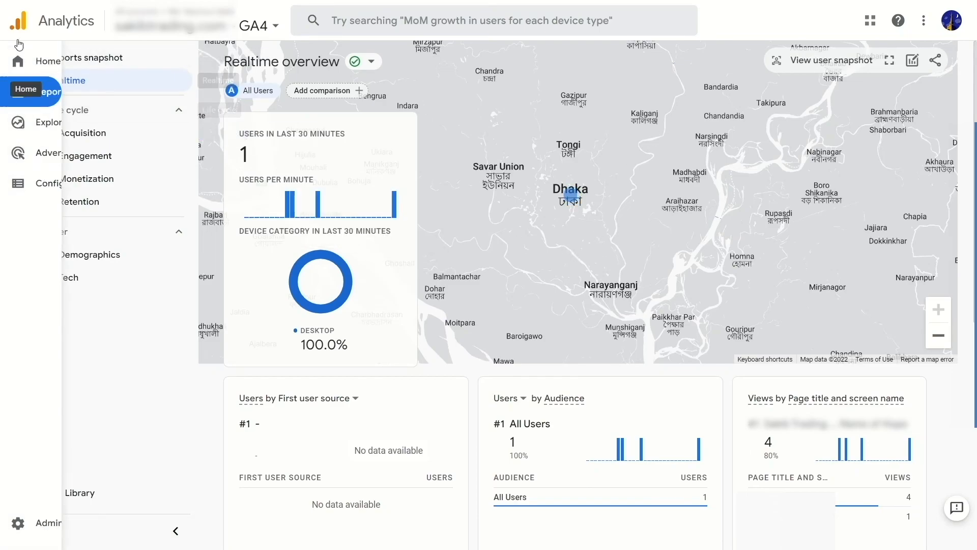
{"action": "left_click", "coordinate": [44, 65]}
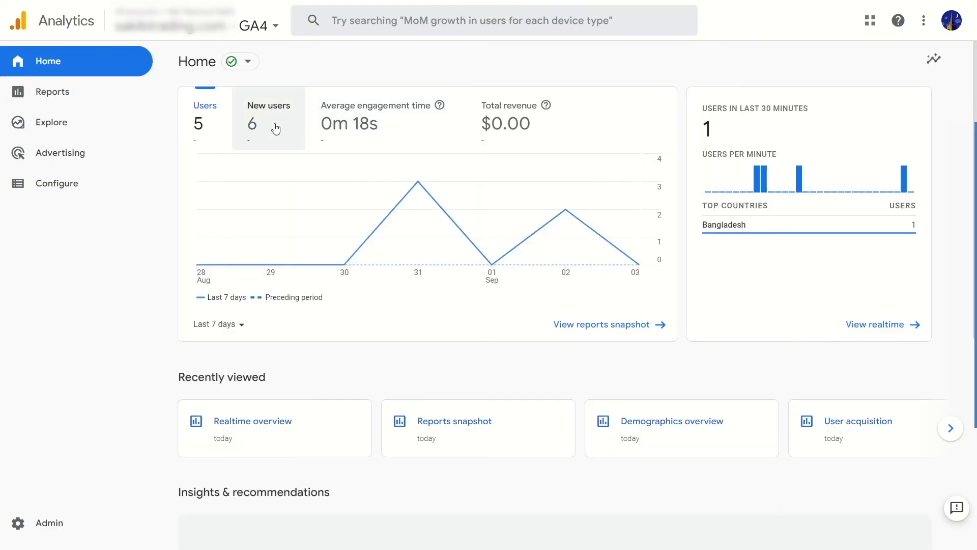
{"action": "left_click", "coordinate": [81, 98]}
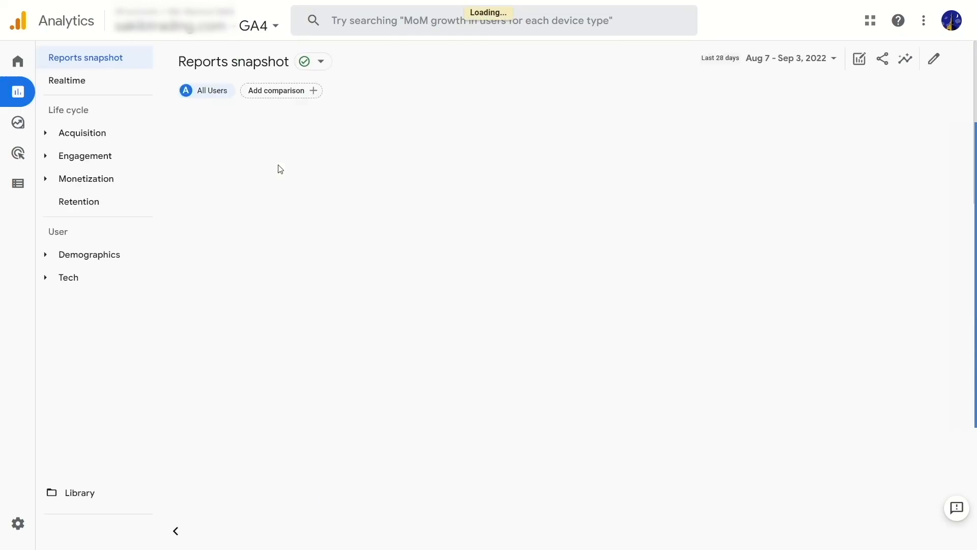
Open the Acquisition overview report and look over its new users and sessions by default channel grouping.
{"action": "left_click", "coordinate": [46, 135]}
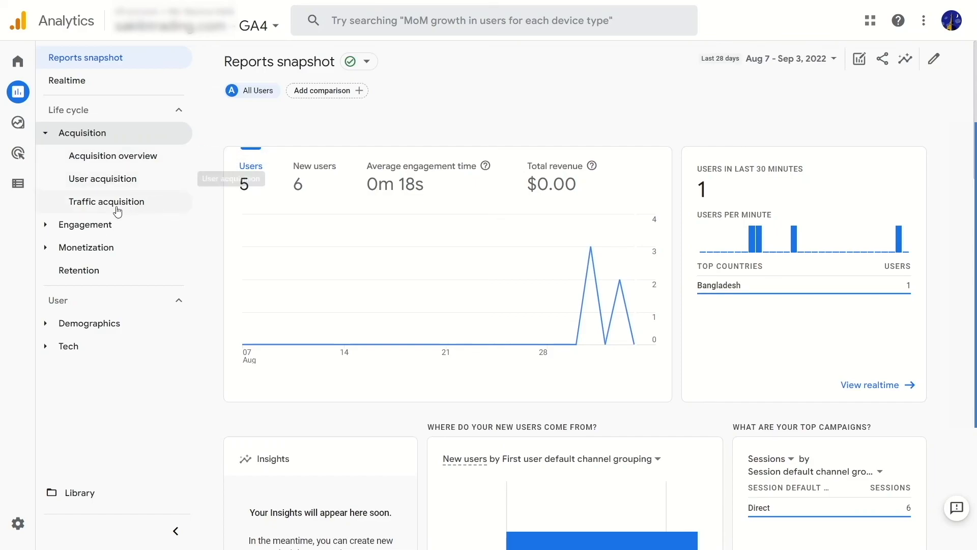
{"action": "left_click", "coordinate": [112, 157]}
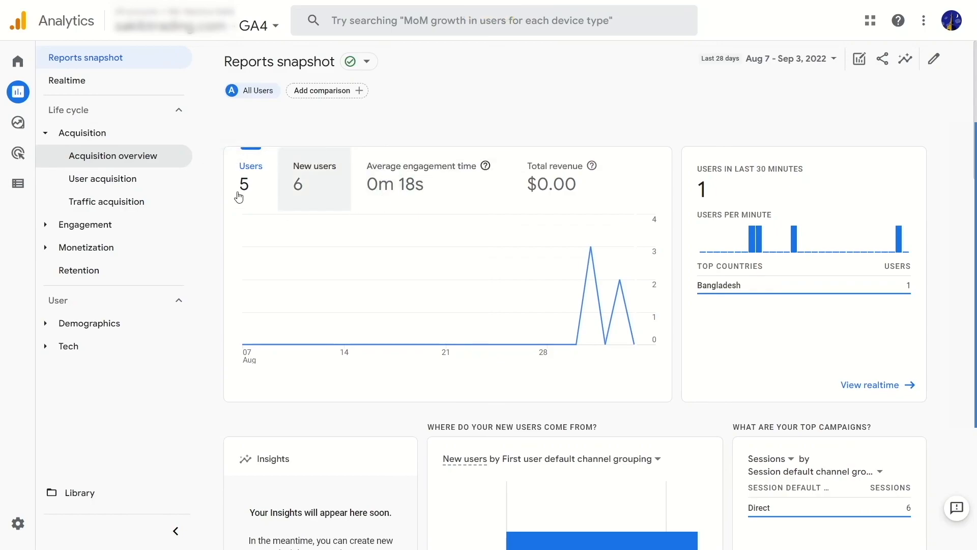
{"action": "scroll", "coordinate": [541, 239], "scroll_direction": "down", "scroll_amount": 7}
{"action": "scroll", "coordinate": [536, 240], "scroll_direction": "up", "scroll_amount": 7}
{"action": "scroll", "coordinate": [680, 230], "scroll_direction": "down", "scroll_amount": 10}
{"action": "scroll", "coordinate": [672, 235], "scroll_direction": "up", "scroll_amount": 10}
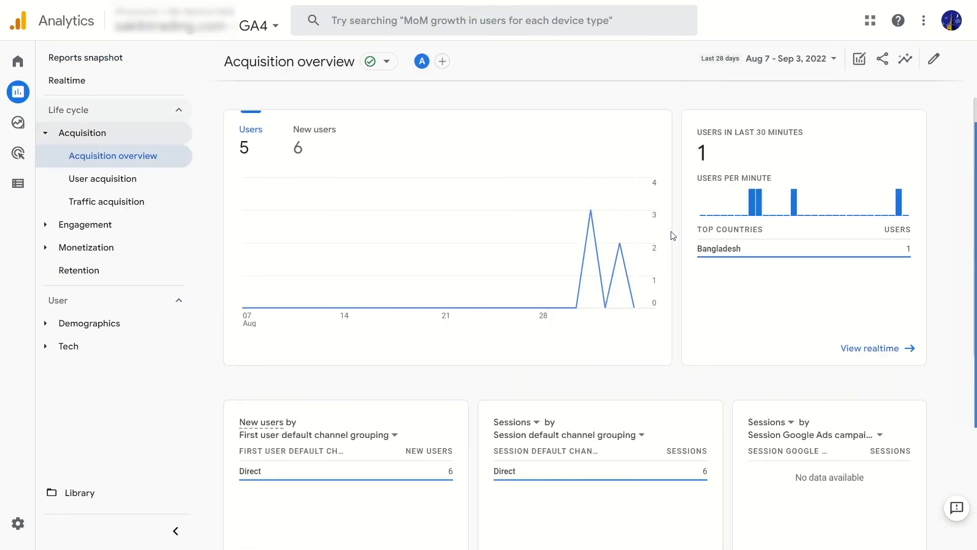
Look through the reports grouped under Engagement and Monetization in the Life cycle collection.
{"action": "left_click", "coordinate": [45, 224]}
{"action": "left_click", "coordinate": [45, 224]}
{"action": "left_click", "coordinate": [44, 247]}
{"action": "left_click", "coordinate": [45, 248]}
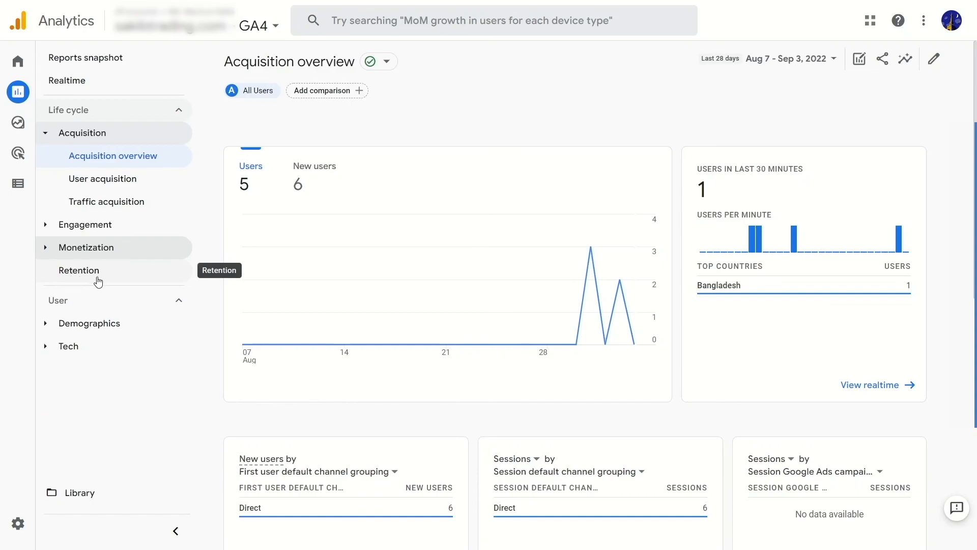
Open the Demographics overview, examine users by country, city, gender and interests, and return to the Home page.
{"action": "left_click", "coordinate": [46, 329]}
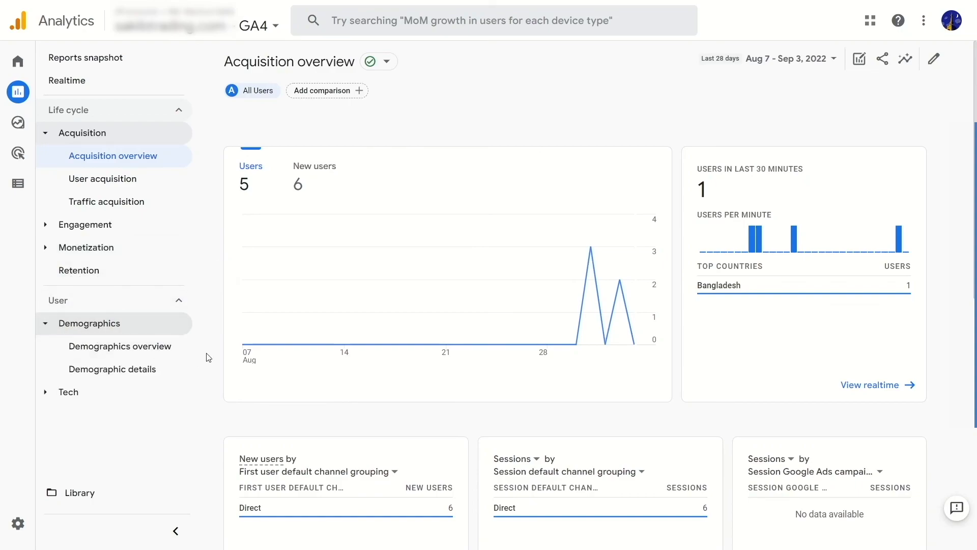
{"action": "left_click", "coordinate": [113, 350]}
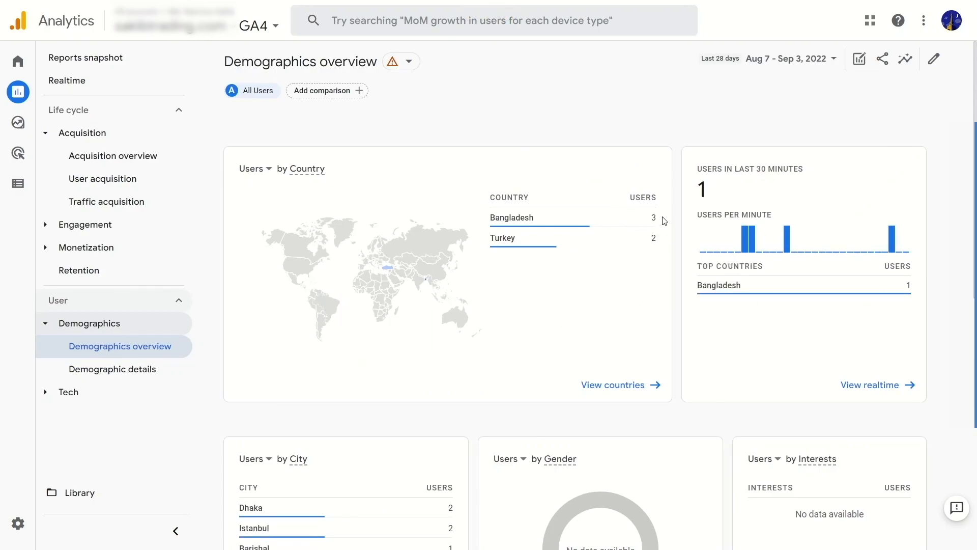
{"action": "mouse_move", "coordinate": [649, 217]}
{"action": "scroll", "coordinate": [612, 261], "scroll_direction": "down", "scroll_amount": 10}
{"action": "scroll", "coordinate": [504, 283], "scroll_direction": "up", "scroll_amount": 10}
{"action": "left_click", "coordinate": [21, 61]}
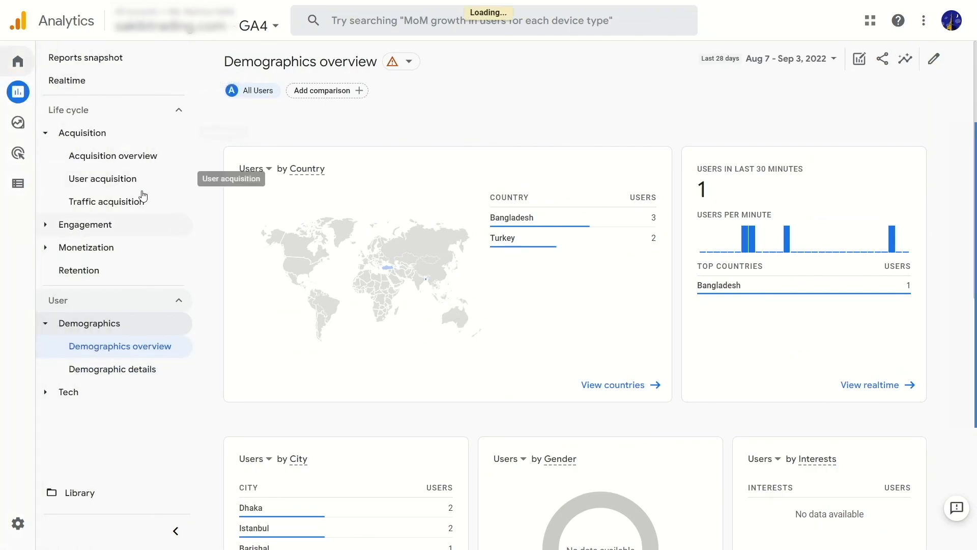